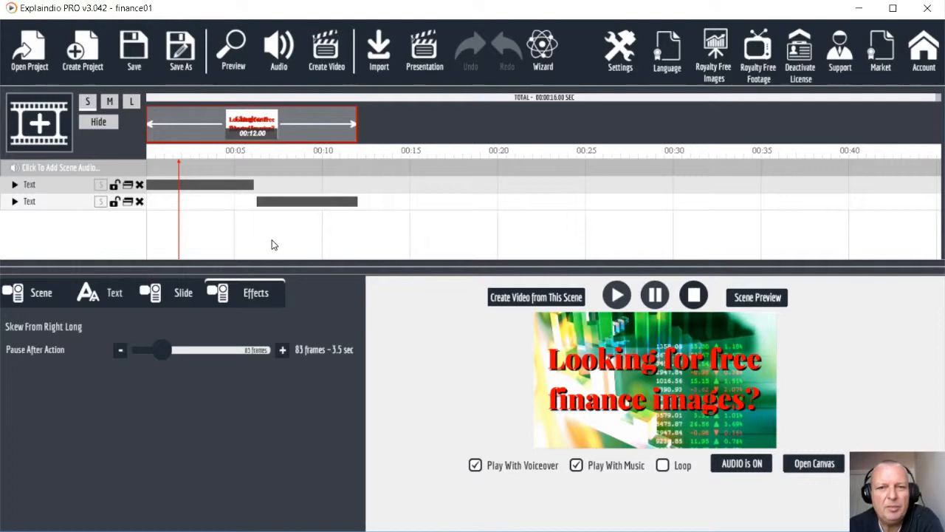
# Step: Play the finance01 scene in the full-window Preview over the stock-ticker background
pyautogui.click(231, 53)
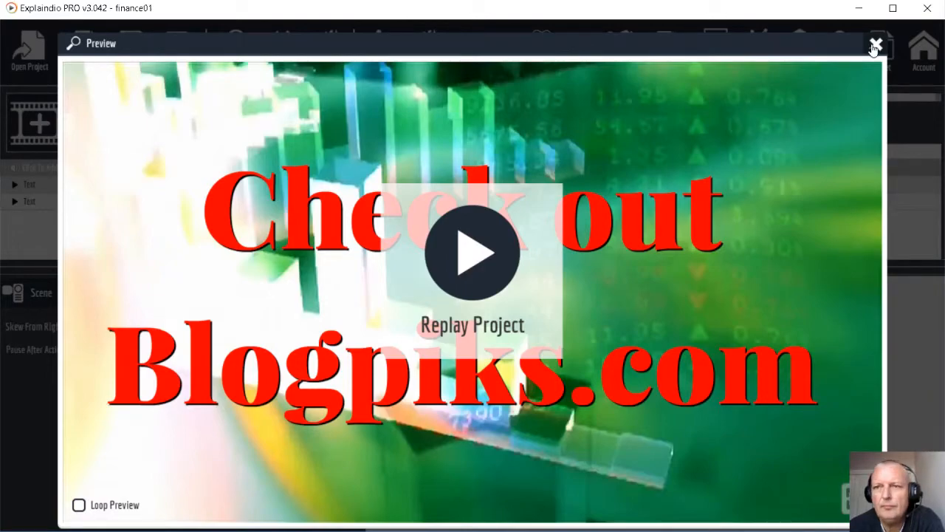
# Step: Close the finance01 preview to return to the scene editor
pyautogui.click(875, 46)
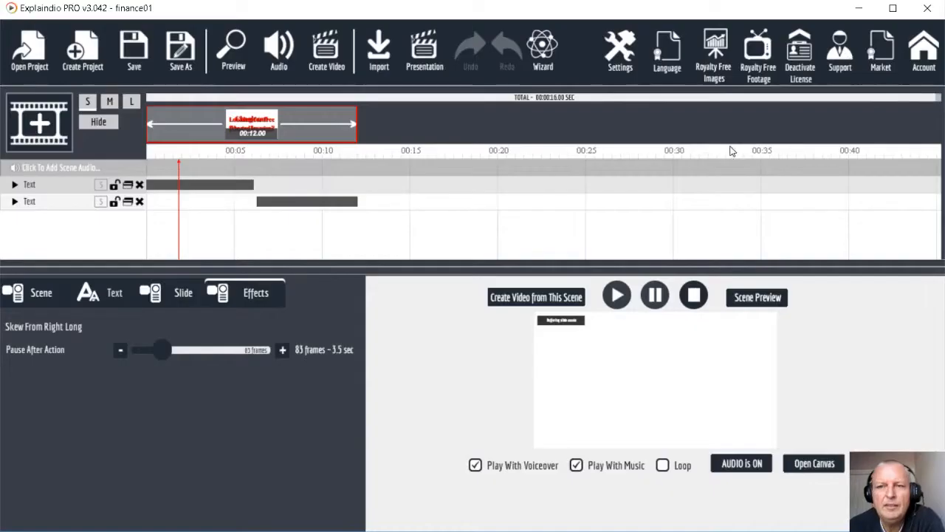
pyautogui.click(654, 297)
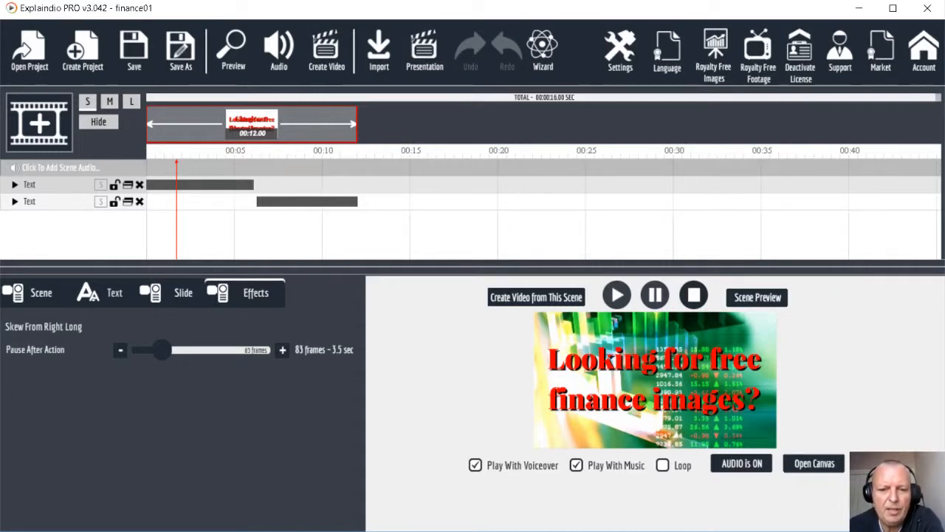
# Step: Look through Pixabay's 27 free 'finance' videos, then bring up the Pexels Videos homepage
pyautogui.click(403, 529)
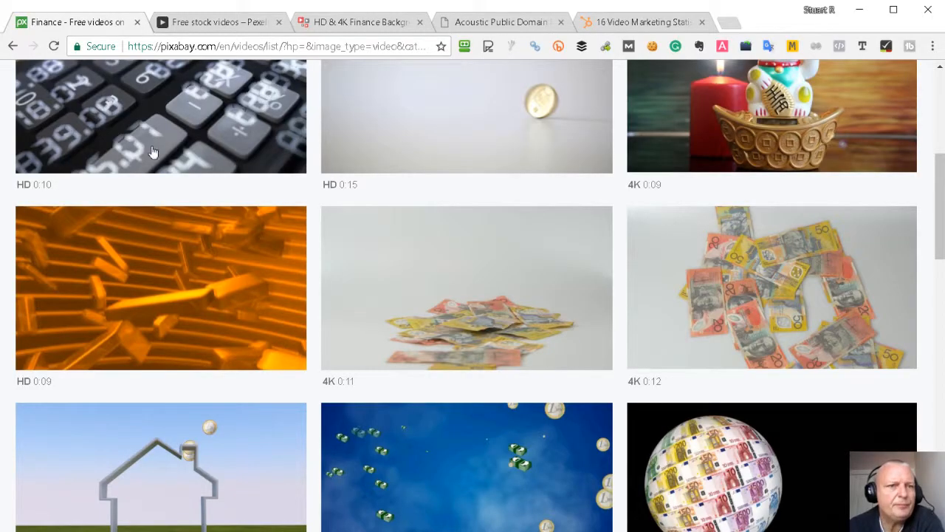
pyautogui.scroll(4, 270, 180)
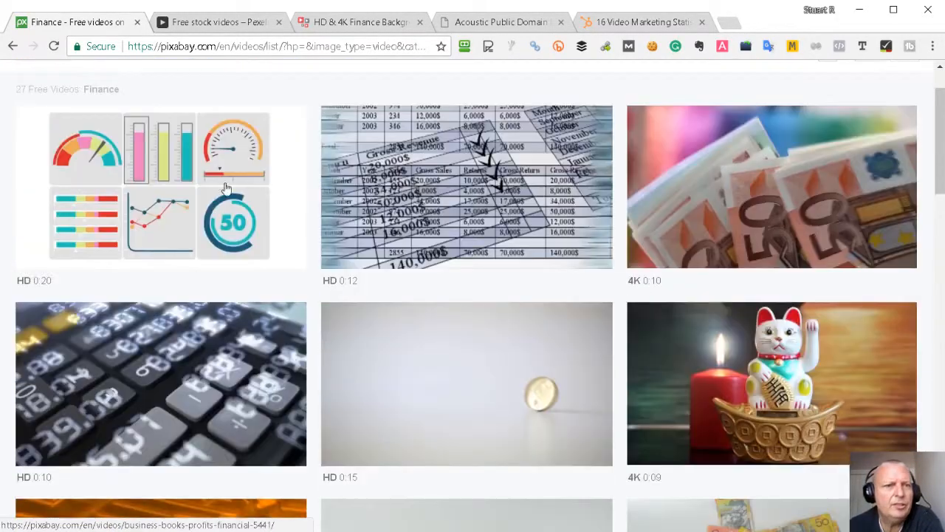
pyautogui.scroll(1, 226, 188)
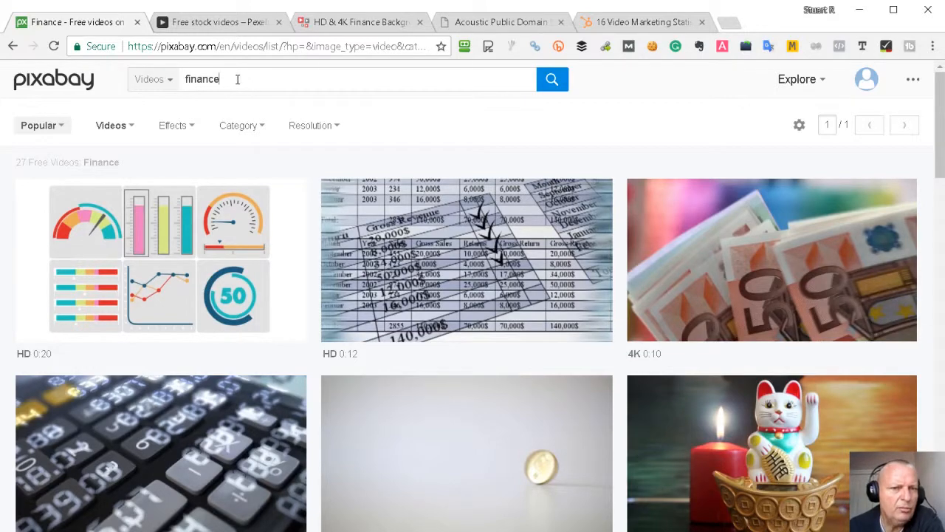
pyautogui.scroll(-7, 327, 291)
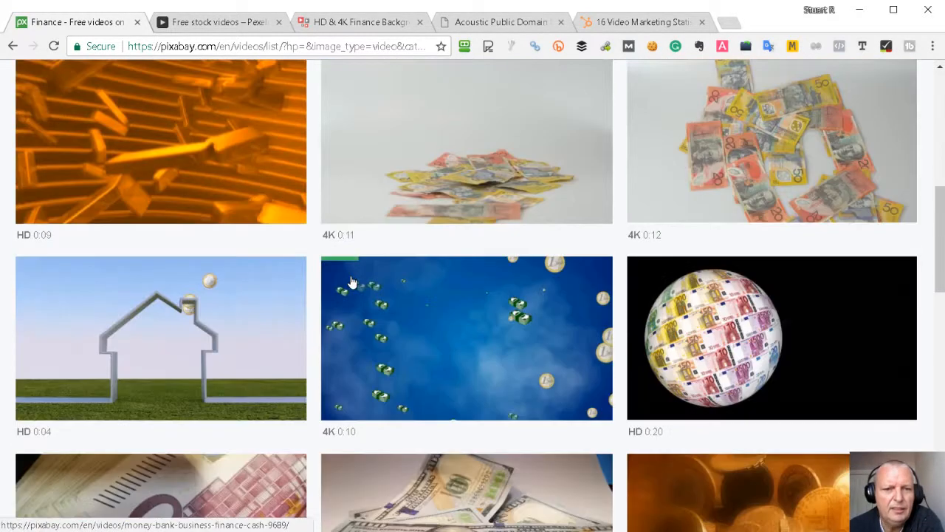
pyautogui.scroll(-14, 362, 281)
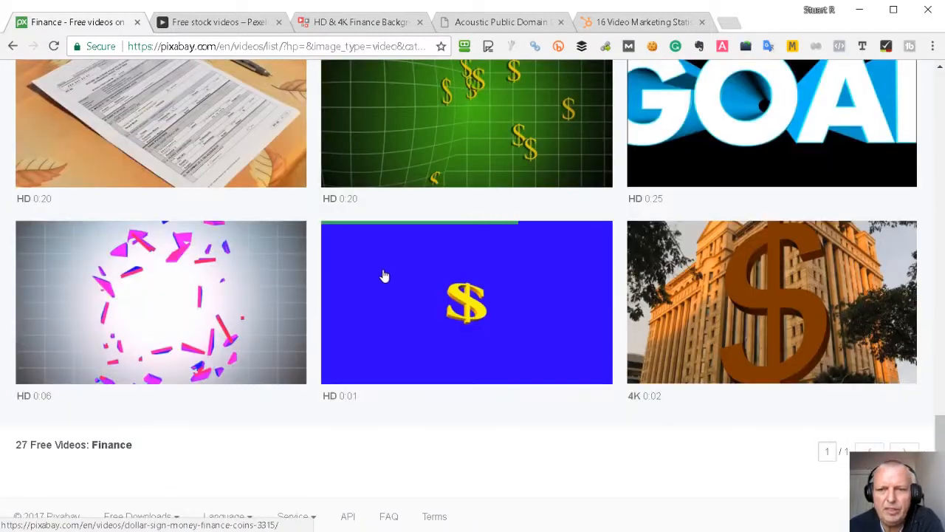
pyautogui.scroll(20, 384, 275)
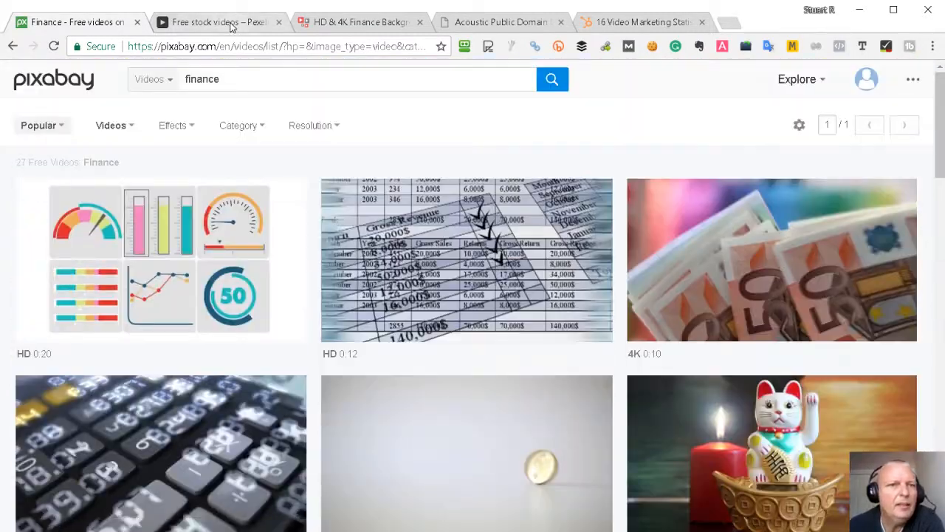
pyautogui.click(222, 22)
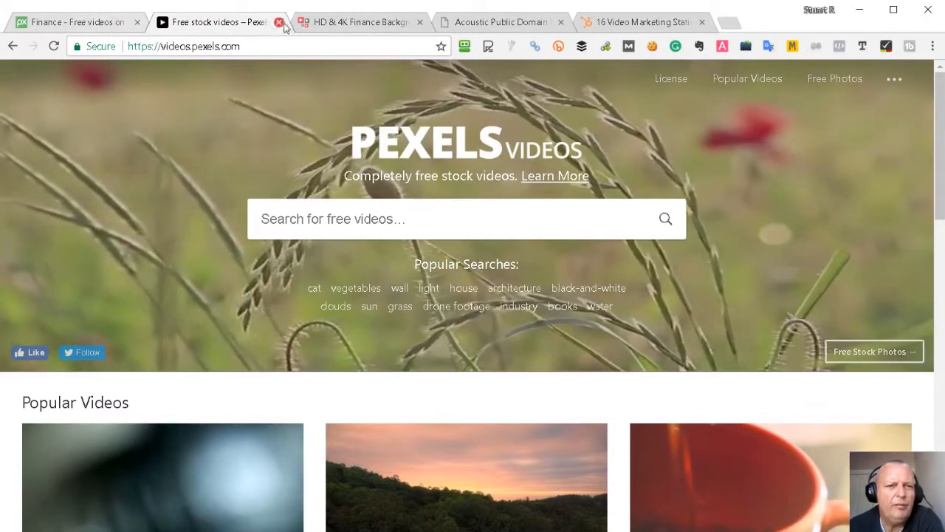
# Step: Switch to the VideoBlocks 'finance background' results showing falling coin clips
pyautogui.click(350, 24)
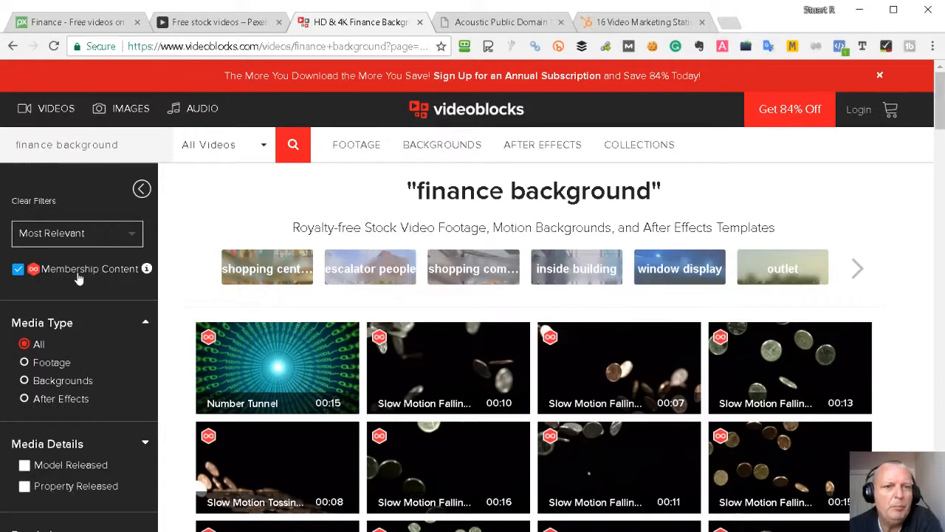
# Step: Scroll the VideoBlocks finance background results and load more of them
pyautogui.scroll(-10, 443, 369)
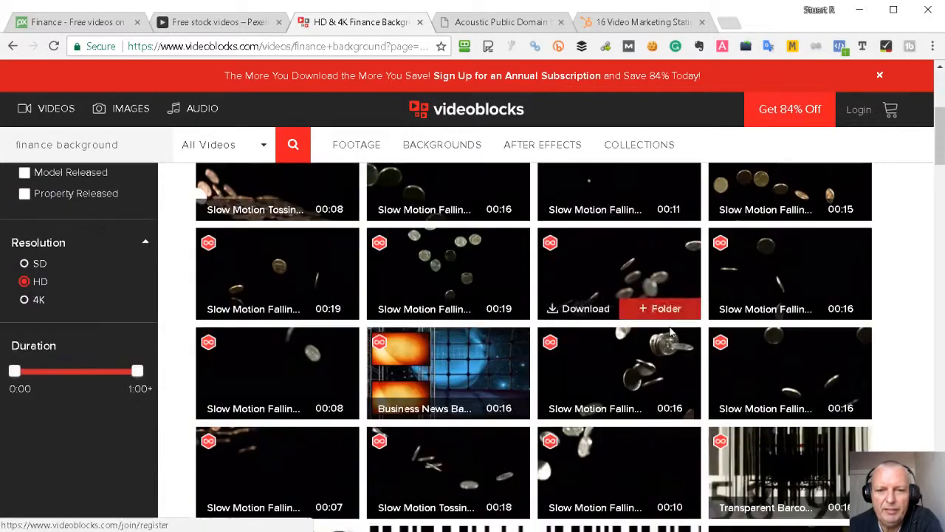
pyautogui.scroll(-20, 679, 347)
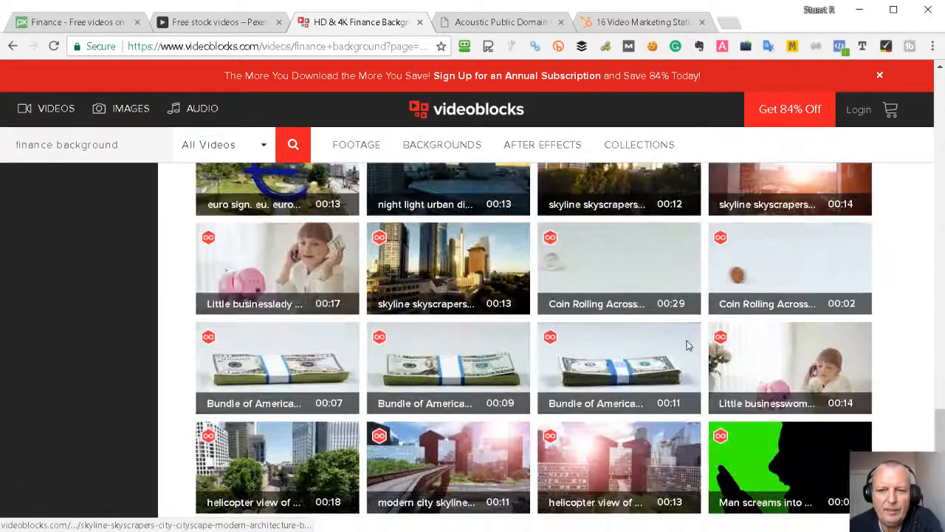
pyautogui.scroll(-1, 669, 347)
pyautogui.scroll(6, 669, 348)
pyautogui.scroll(-2, 669, 348)
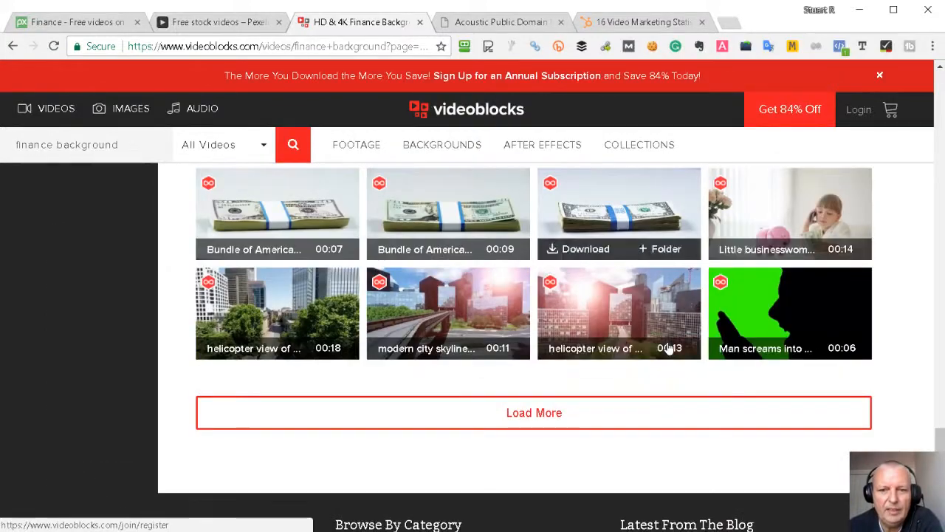
pyautogui.click(534, 412)
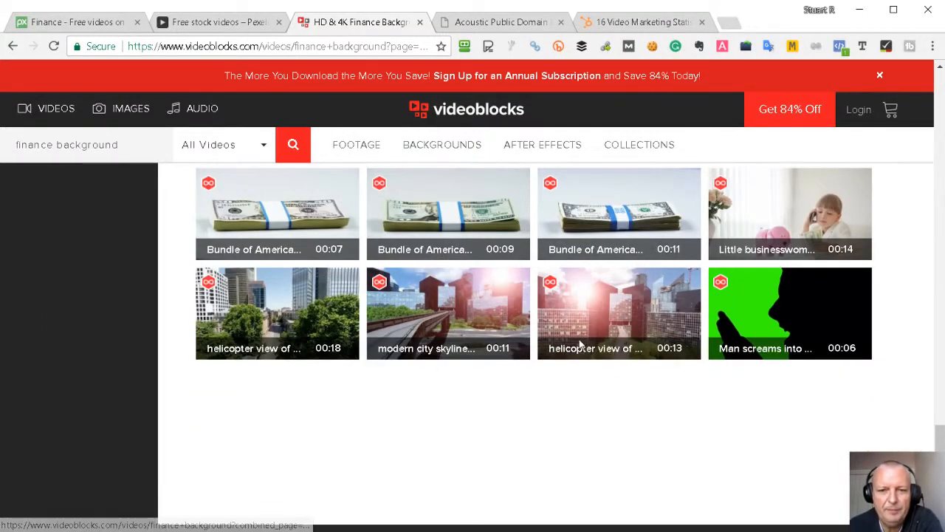
# Step: Look over the extra money and skyline clips, then return to Pixabay's finance videos
pyautogui.scroll(-5, 578, 344)
pyautogui.scroll(8, 574, 344)
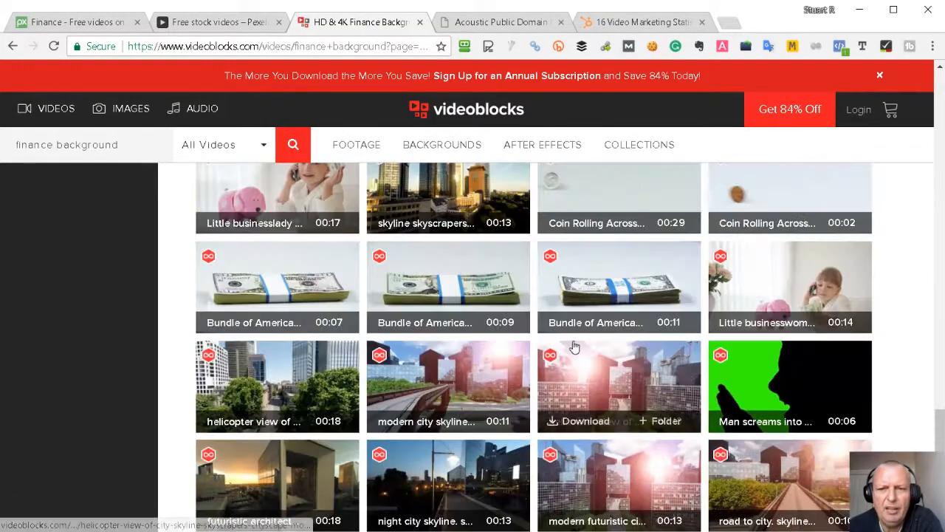
pyautogui.scroll(17, 508, 323)
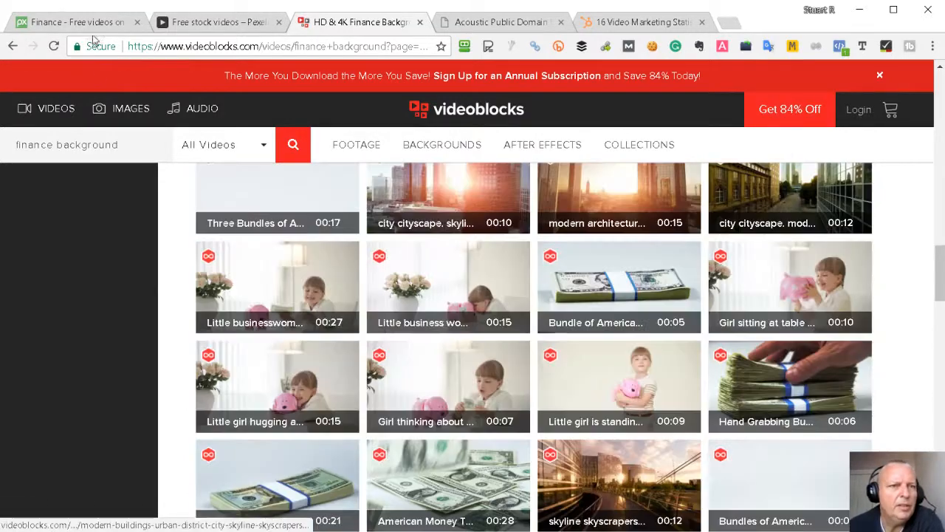
pyautogui.click(87, 24)
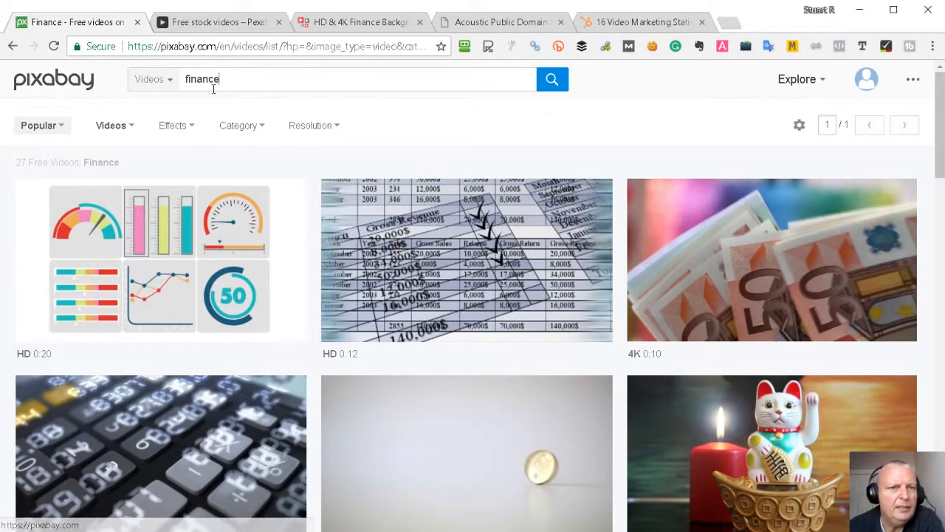
# Step: Scroll Pixabay down to the green stock-ticker clip, then head back toward Explaindio
pyautogui.scroll(-13, 339, 261)
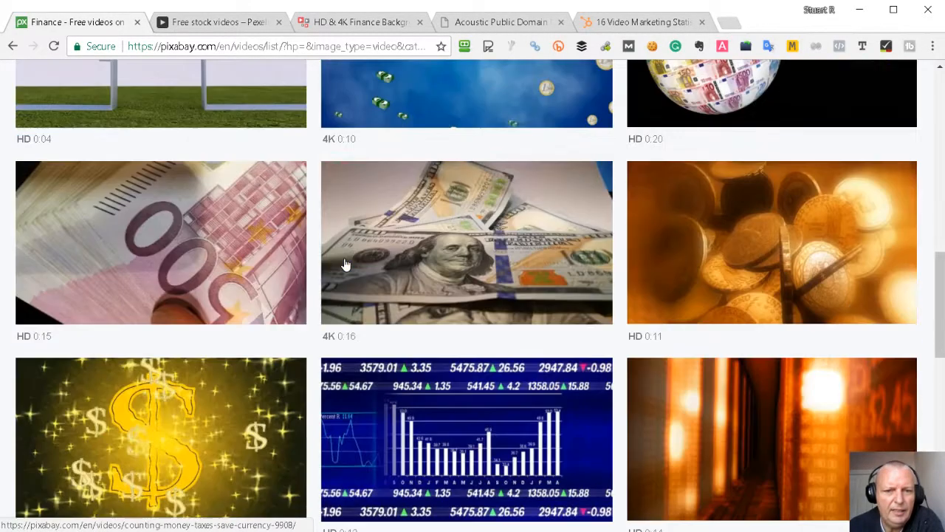
pyautogui.scroll(-3, 344, 265)
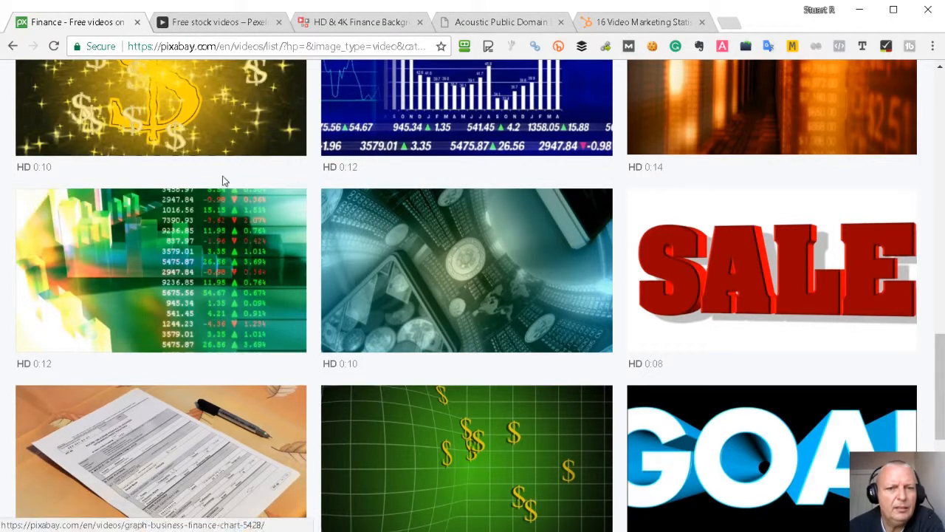
pyautogui.click(624, 23)
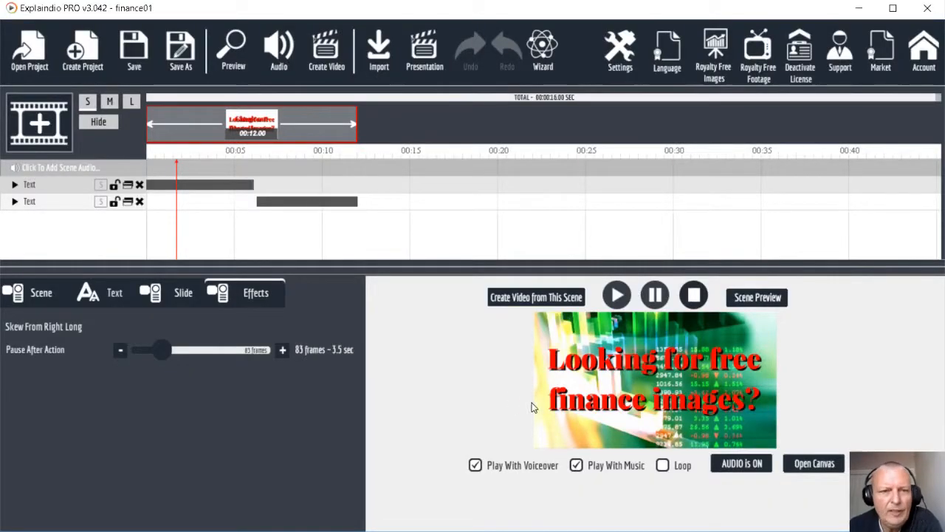
# Step: Create a new project named finance02 without saving finance01, and bring up the add-scene choice
pyautogui.click(86, 48)
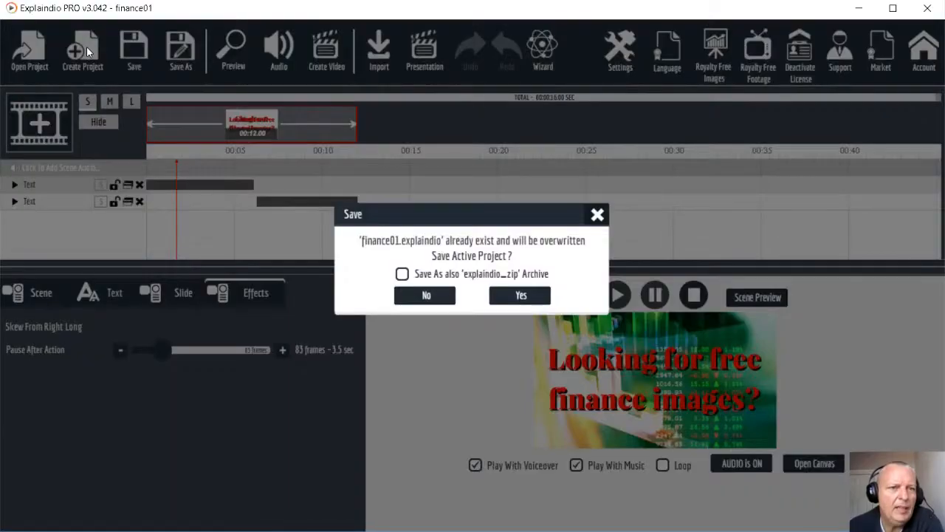
pyautogui.click(424, 298)
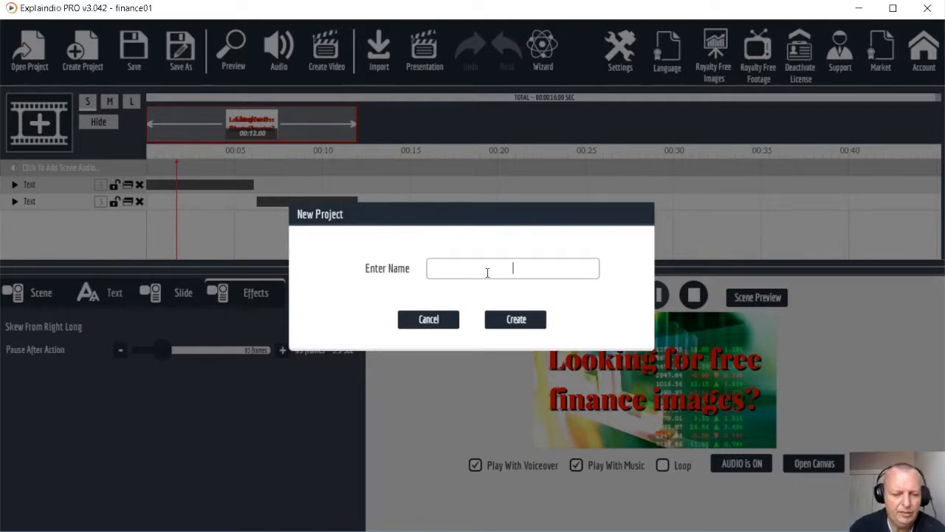
pyautogui.write('financ')
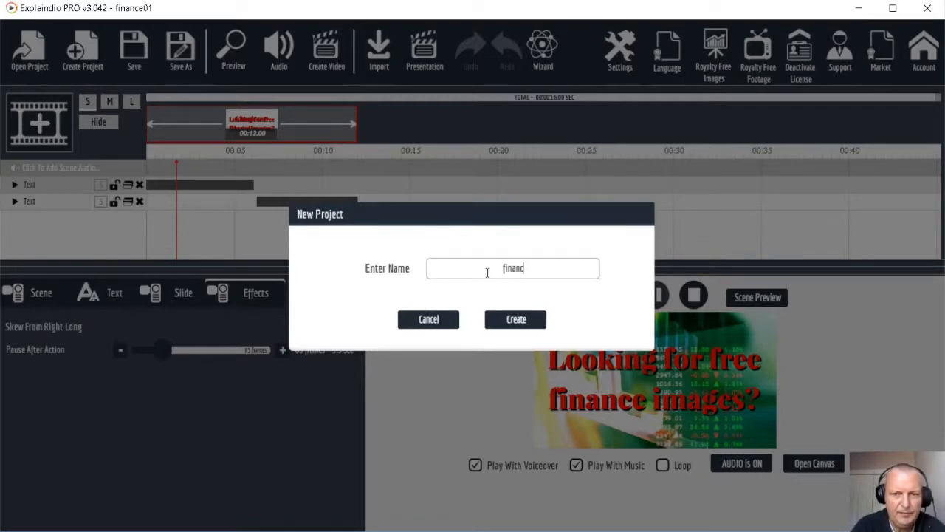
pyautogui.write('e02')
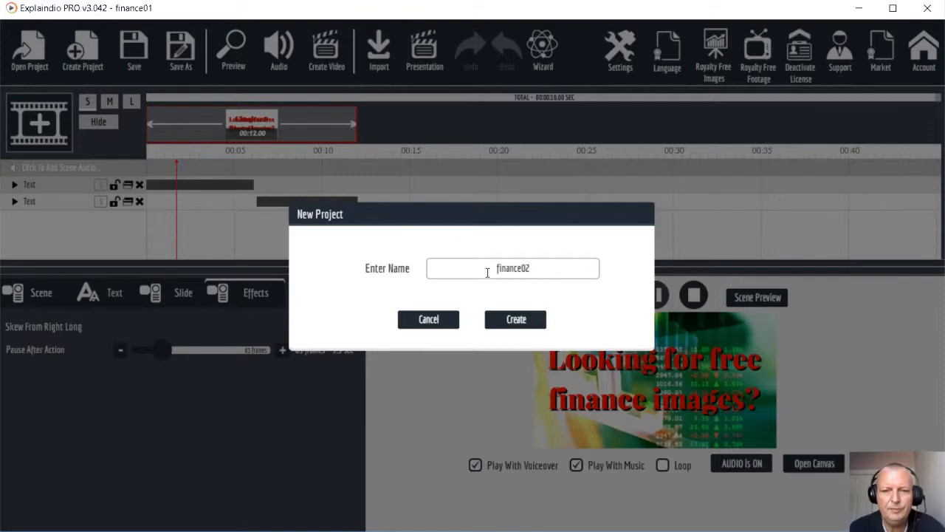
pyautogui.click(521, 324)
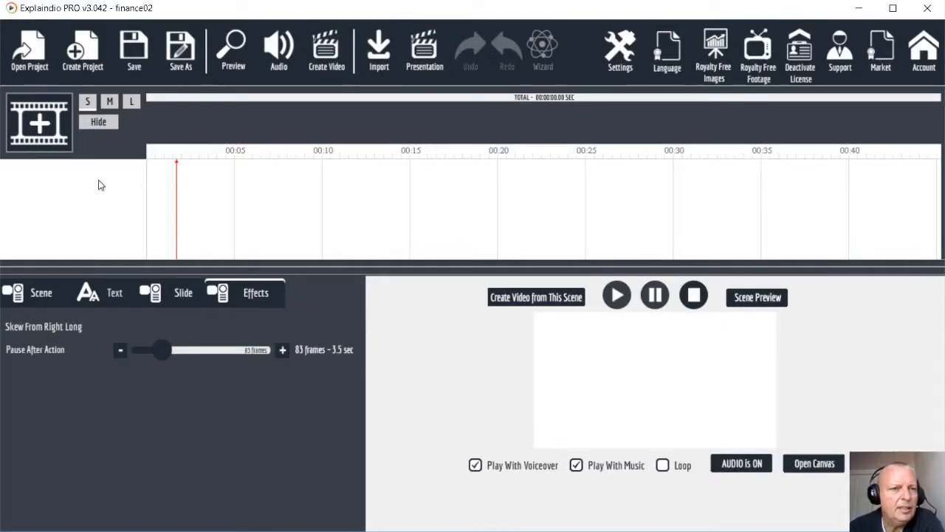
pyautogui.click(40, 130)
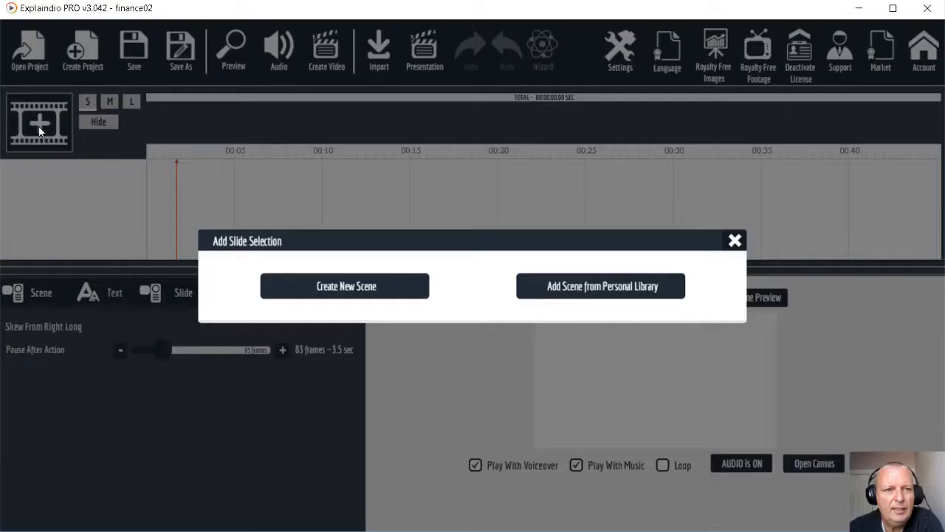
# Step: Create a blank scene with a 'Default Text Sketch' text layer and stretch it wider
pyautogui.click(347, 291)
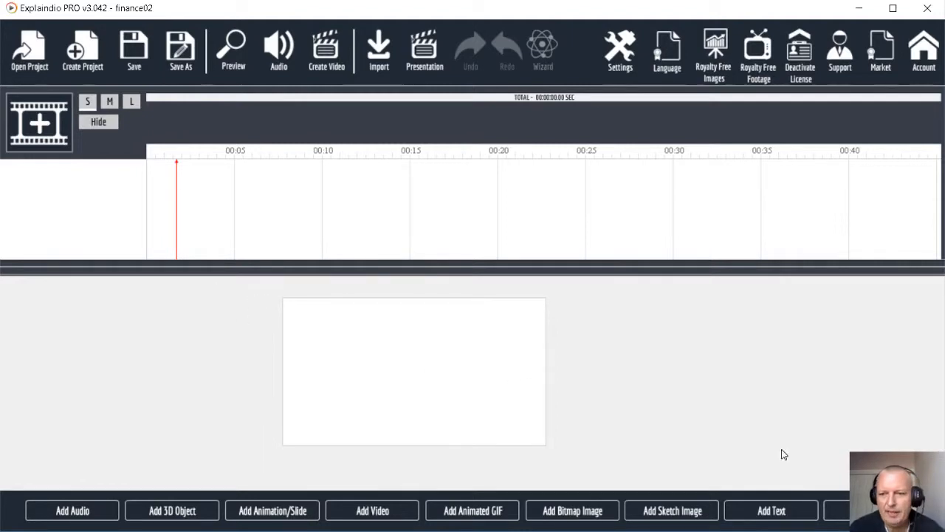
pyautogui.click(771, 511)
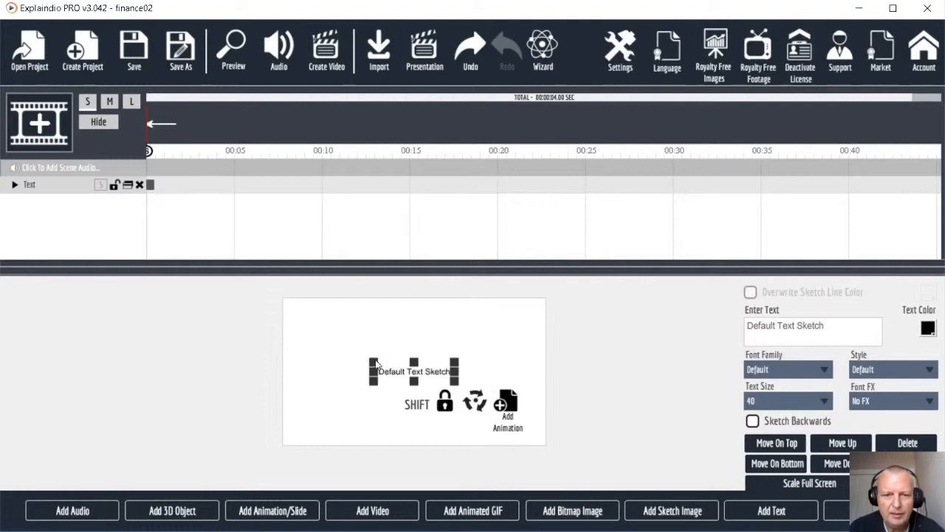
pyautogui.moveTo(375, 362)
pyautogui.mouseDown()
pyautogui.moveTo(310, 342)
pyautogui.moveTo(296, 350)
pyautogui.mouseUp()
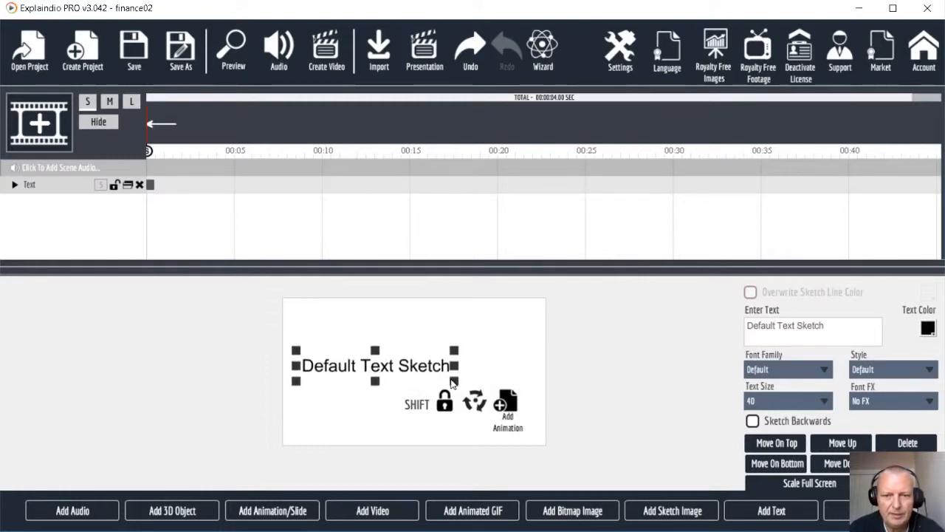
pyautogui.moveTo(452, 383); pyautogui.dragTo(496, 387)
pyautogui.moveTo(844, 327); pyautogui.dragTo(715, 327)
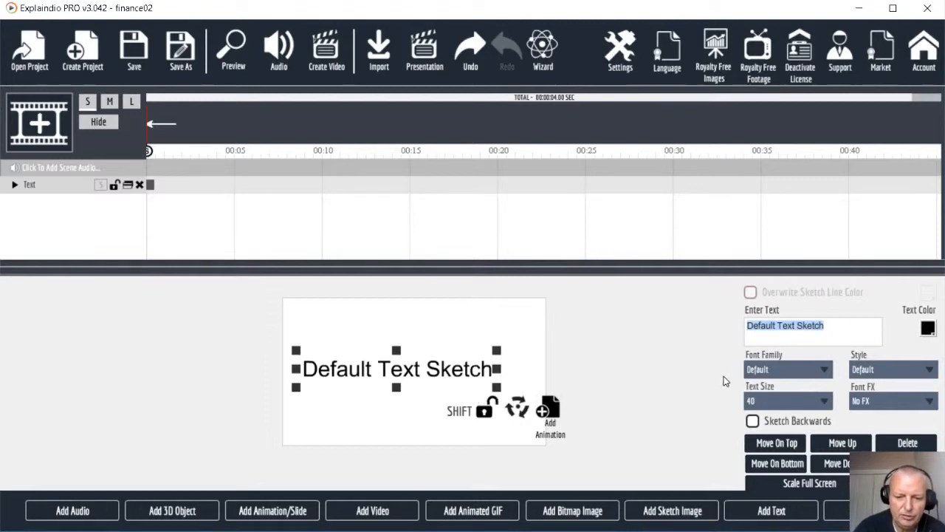
# Step: Change the text to 'Looking for FREE' / 'Finance Images?' and enlarge it across the canvas
pyautogui.write('Looking')
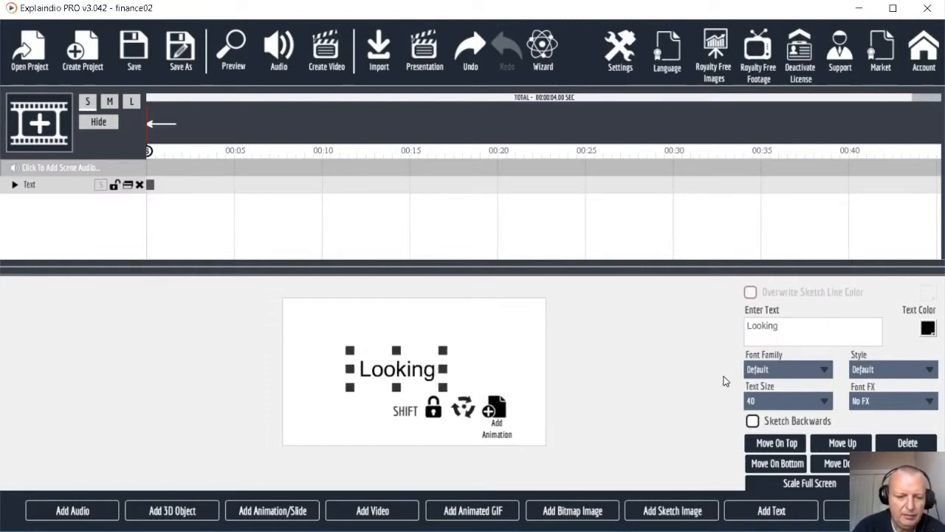
pyautogui.write(' for FREE')
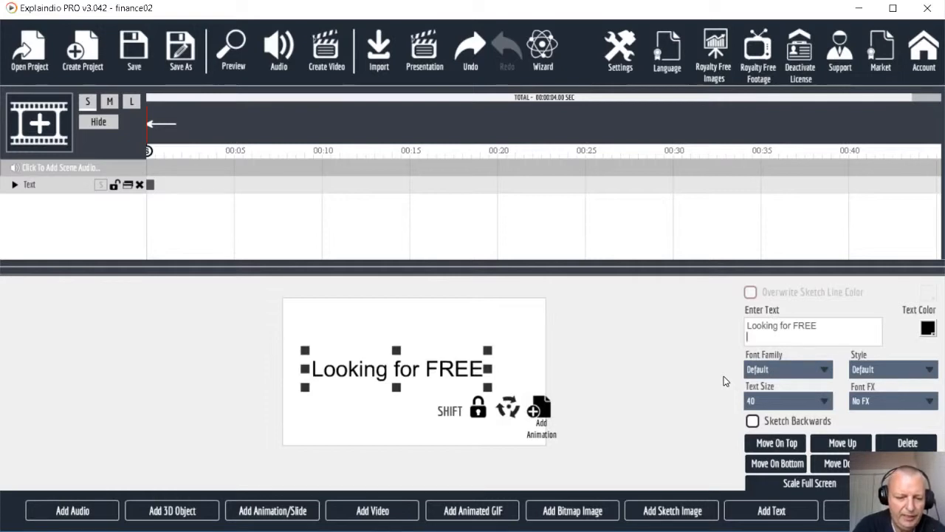
pyautogui.write('Finance')
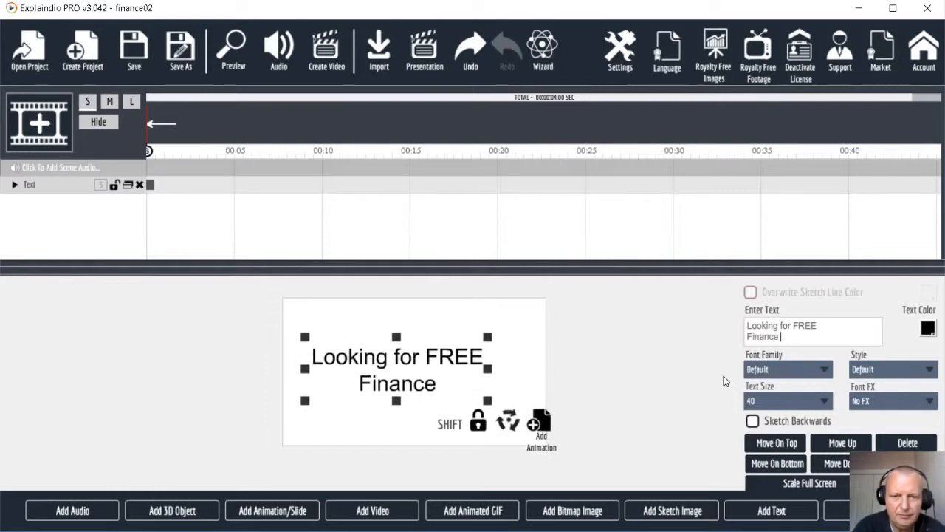
pyautogui.write(' Images?')
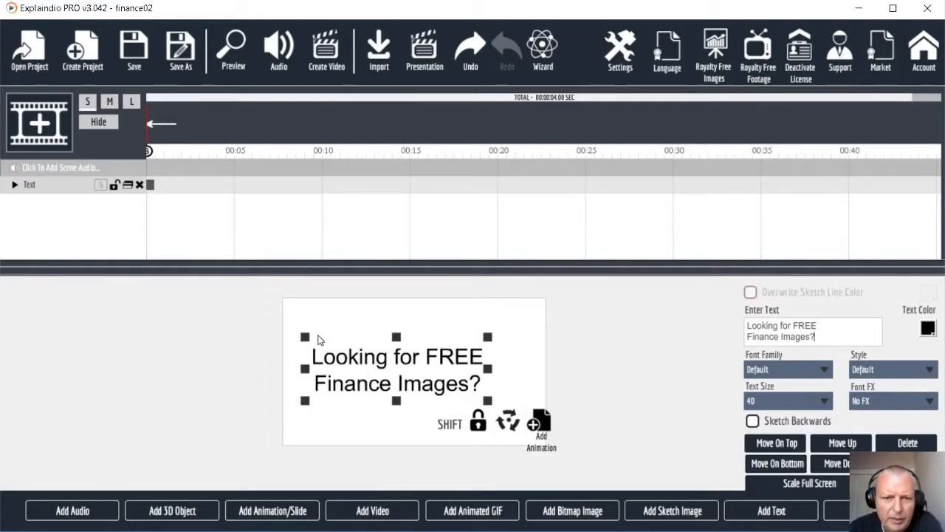
pyautogui.moveTo(303, 338); pyautogui.dragTo(296, 338)
pyautogui.moveTo(487, 400); pyautogui.dragTo(542, 427)
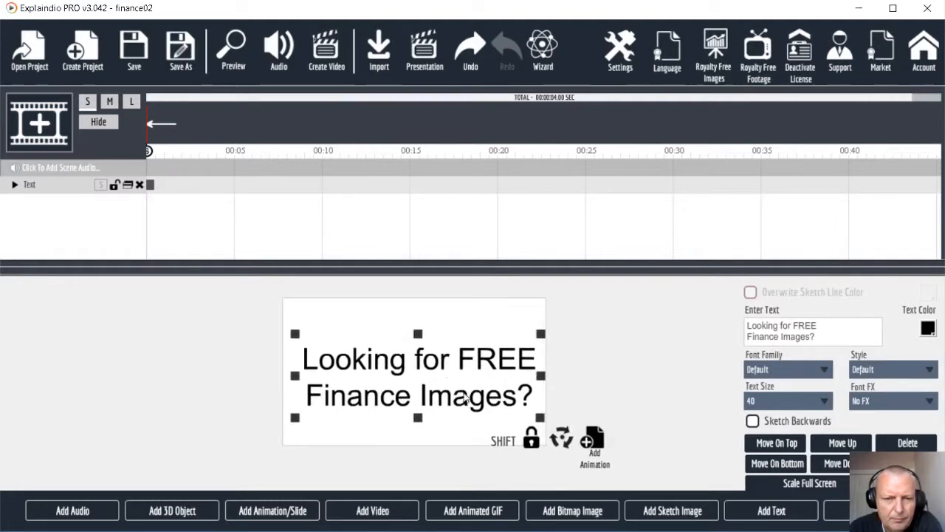
pyautogui.moveTo(418, 370); pyautogui.dragTo(412, 371)
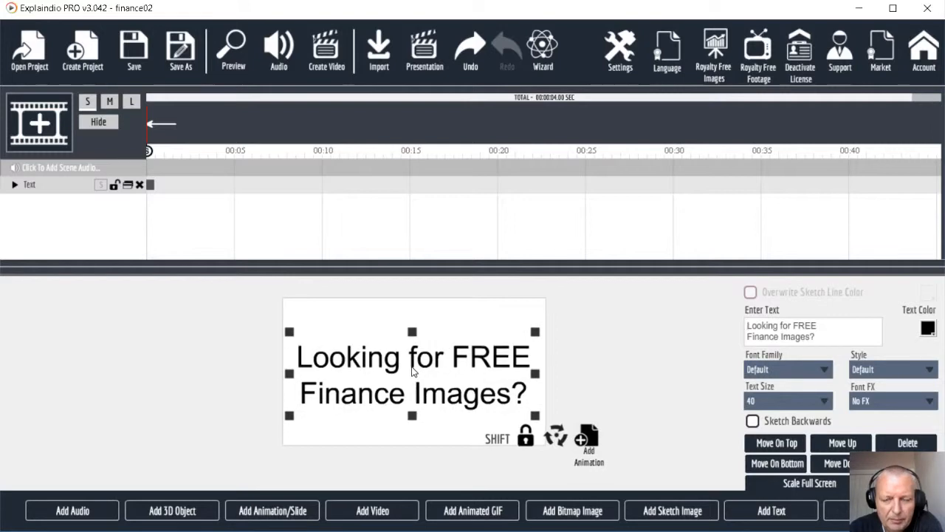
# Step: Set the headline font family to Arvo, after briefly trying Armata
pyautogui.click(800, 369)
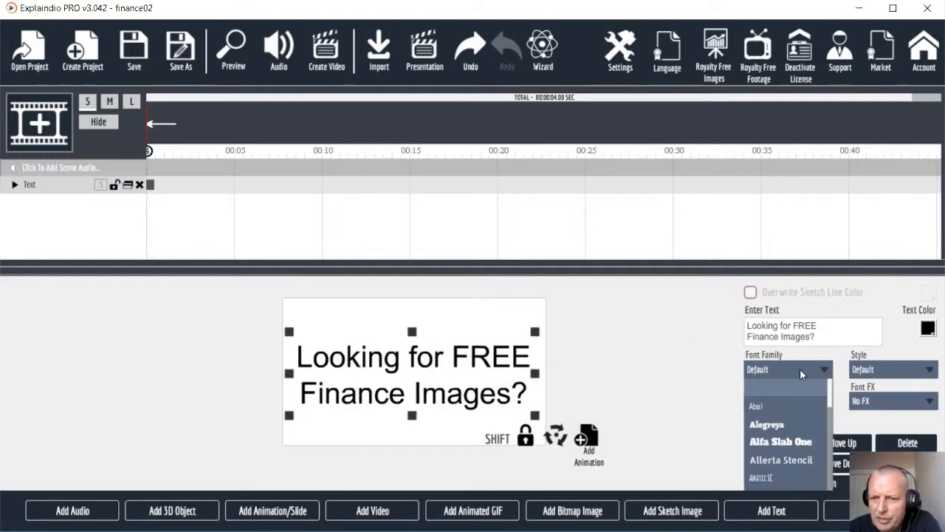
pyautogui.scroll(-4, 768, 428)
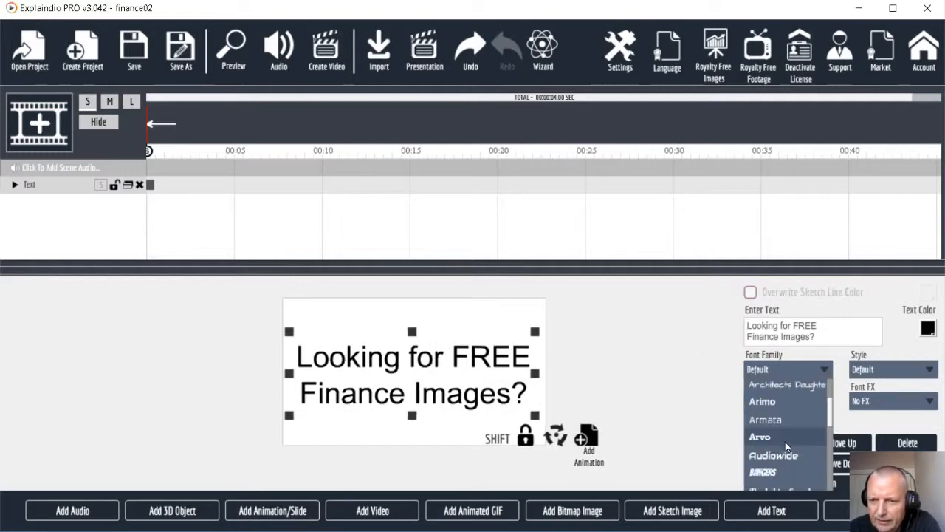
pyautogui.click(781, 421)
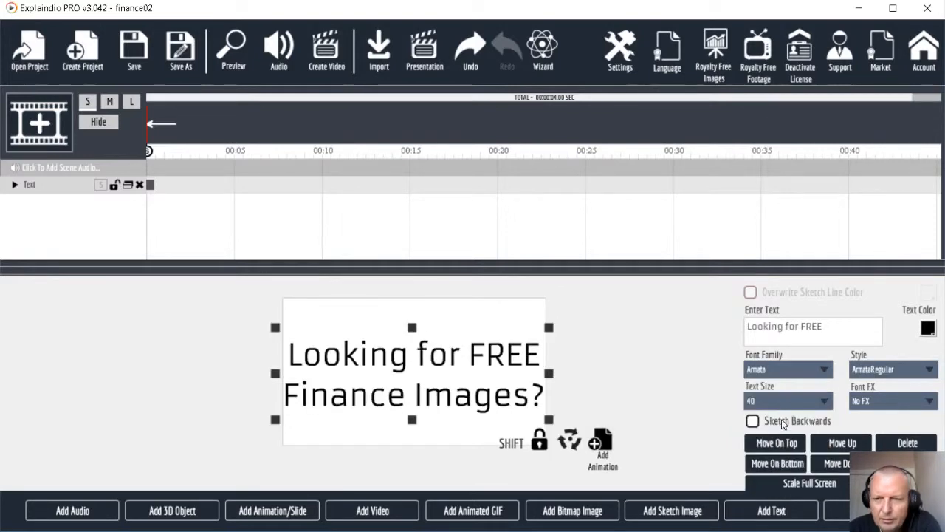
pyautogui.click(795, 371)
pyautogui.scroll(-2, 804, 441)
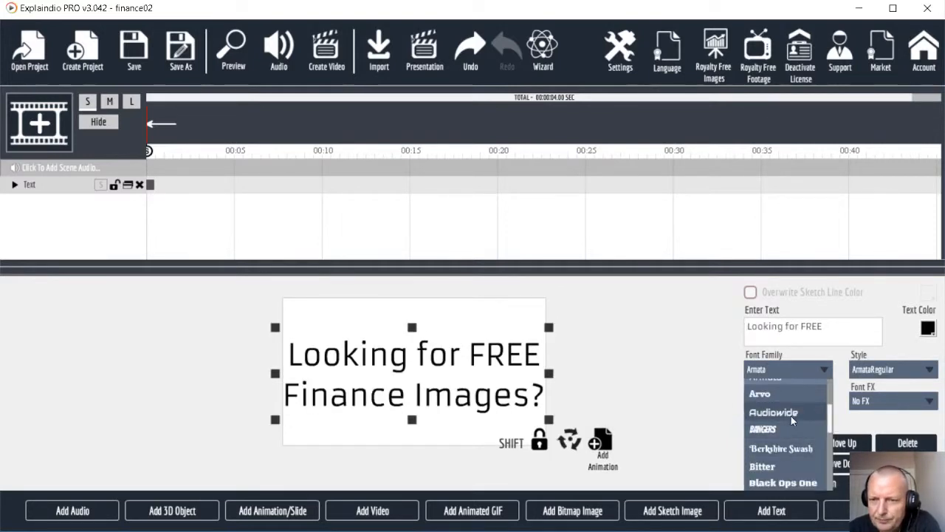
pyautogui.click(788, 397)
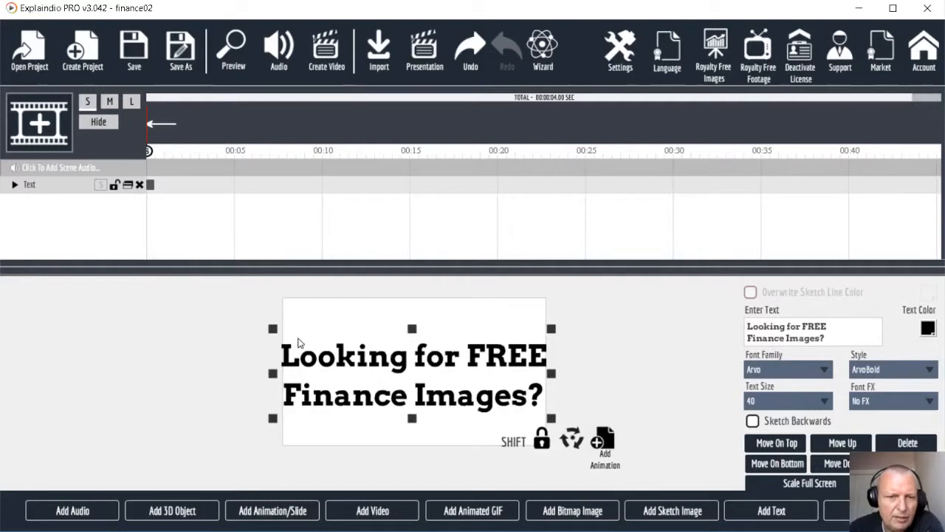
# Step: Resize and nudge the headline so it sits centred, filling most of the canvas width
pyautogui.moveTo(273, 329); pyautogui.dragTo(294, 336)
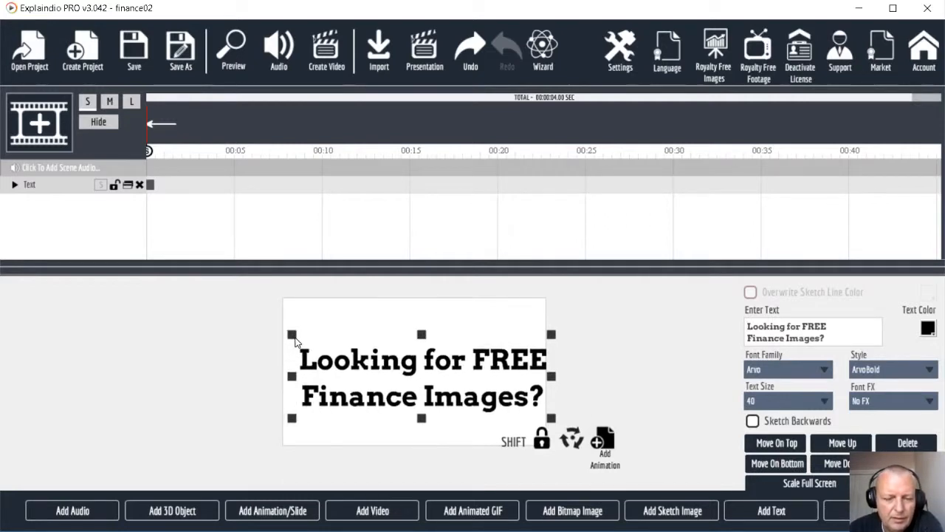
pyautogui.moveTo(384, 370); pyautogui.dragTo(374, 361)
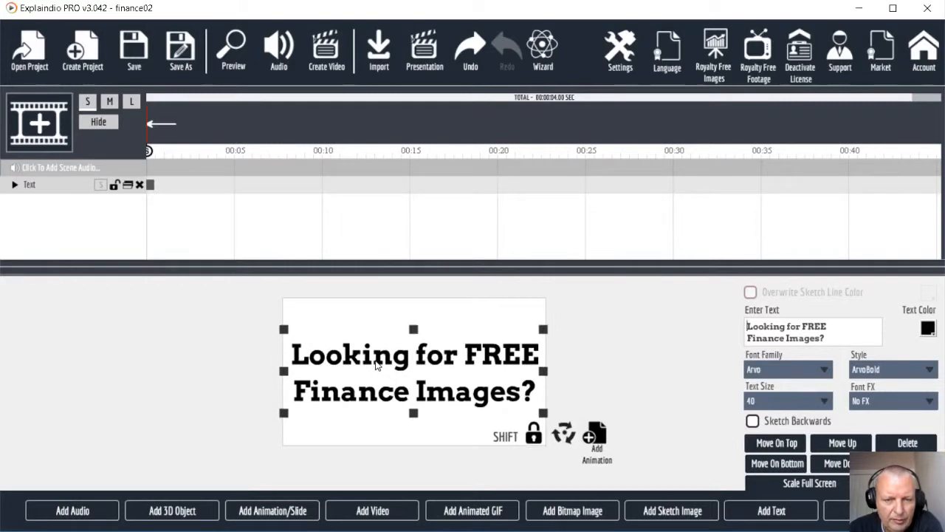
pyautogui.moveTo(285, 330); pyautogui.dragTo(290, 334)
pyautogui.moveTo(384, 380); pyautogui.dragTo(383, 380)
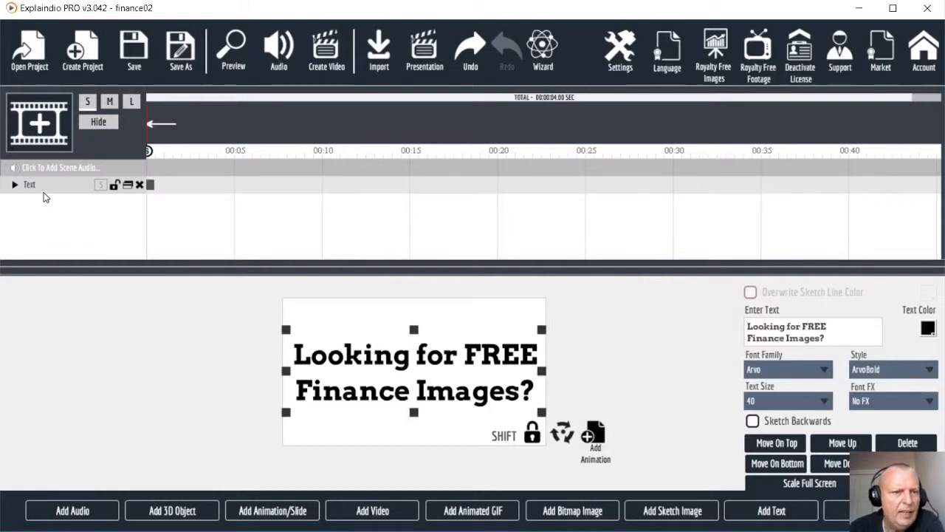
# Step: Add a Skew From Right entrance animation to the headline text and preview it
pyautogui.click(15, 185)
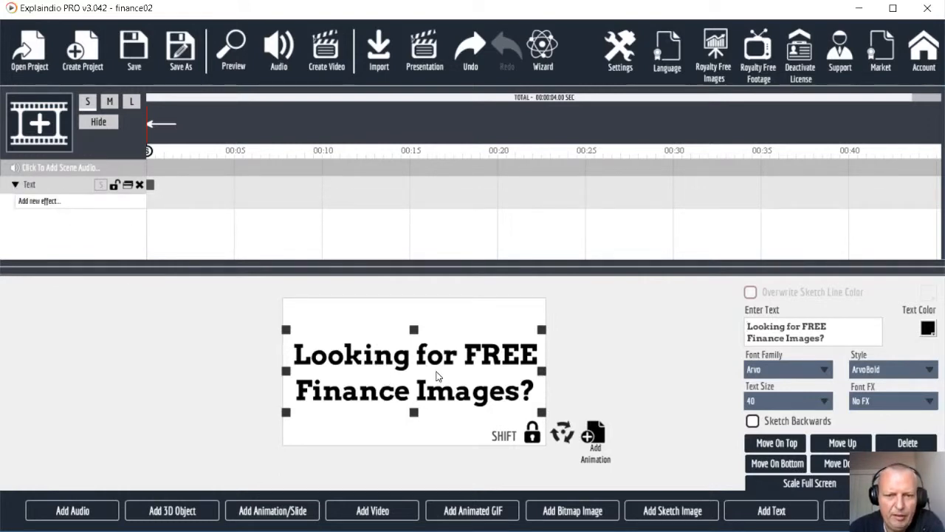
pyautogui.click(49, 206)
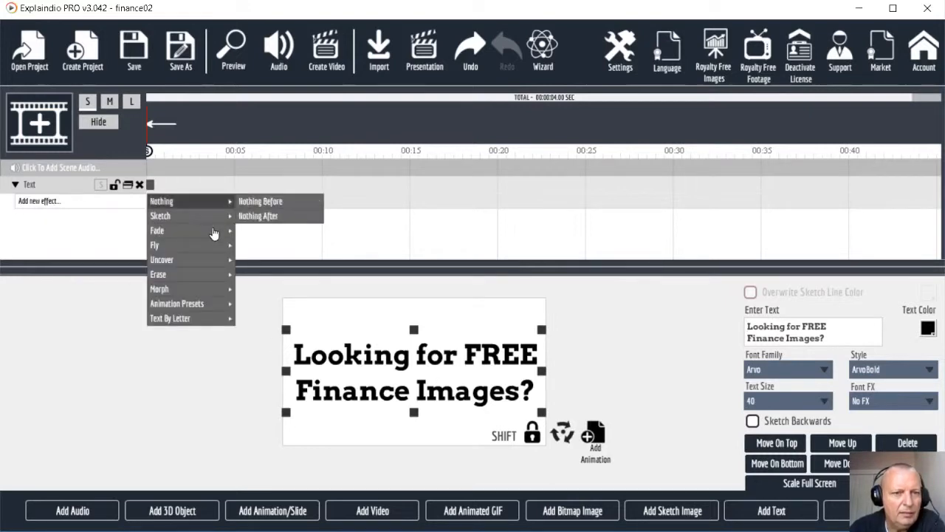
pyautogui.moveTo(181, 319)
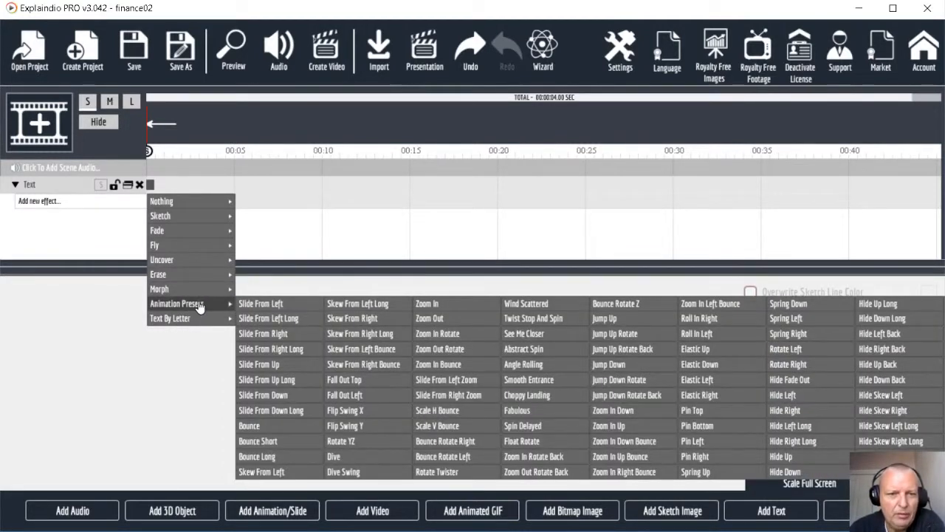
pyautogui.click(371, 323)
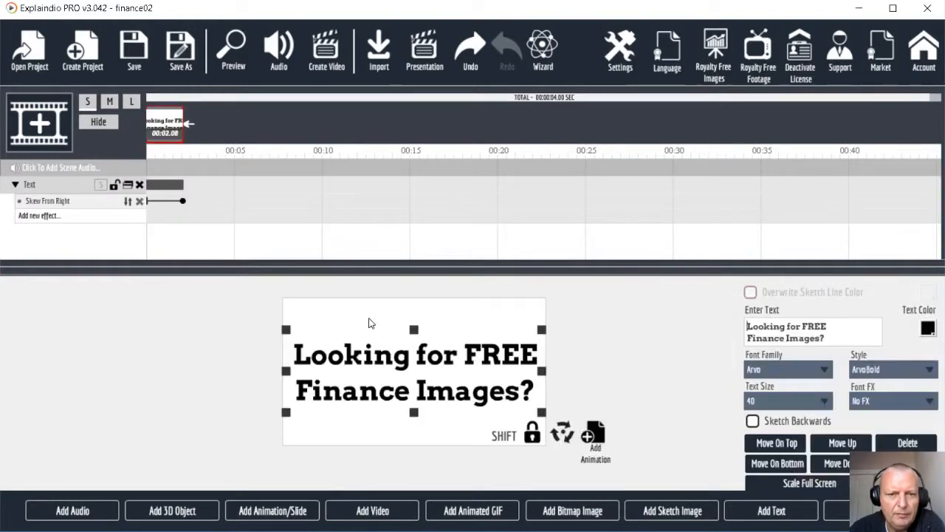
pyautogui.click(233, 53)
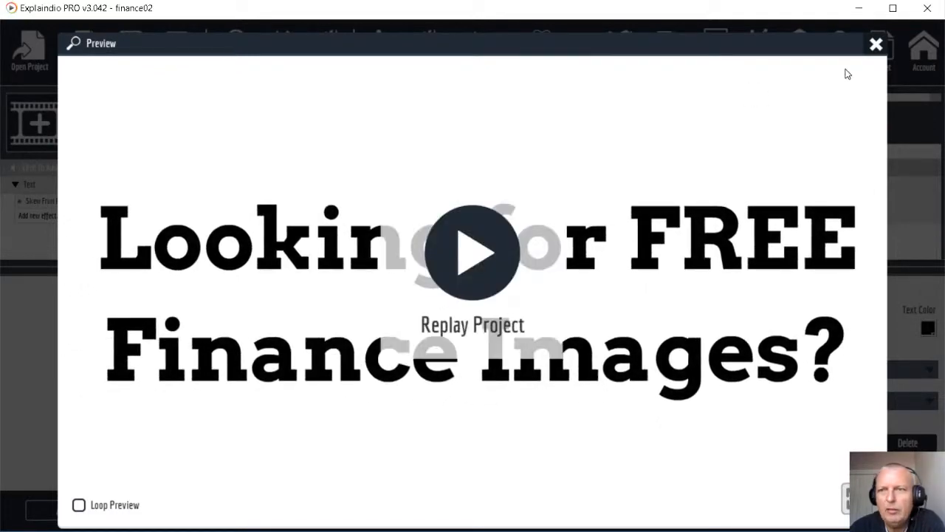
pyautogui.click(875, 45)
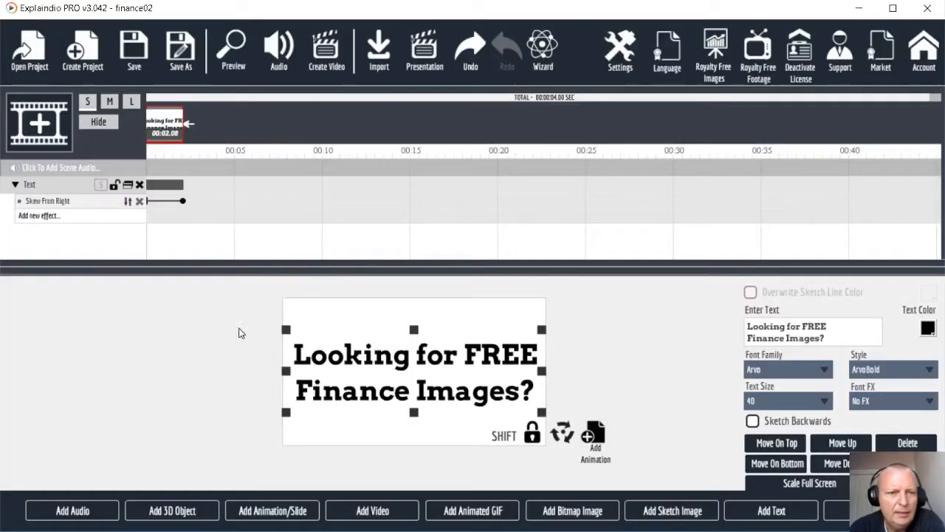
# Step: Swap the headline's animation for Fall Out Left and preview it
pyautogui.click(127, 201)
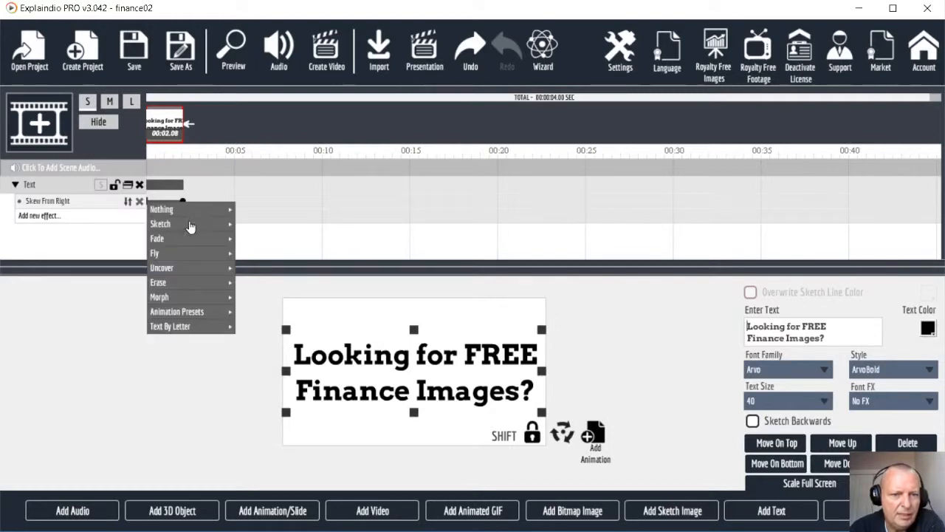
pyautogui.moveTo(214, 326)
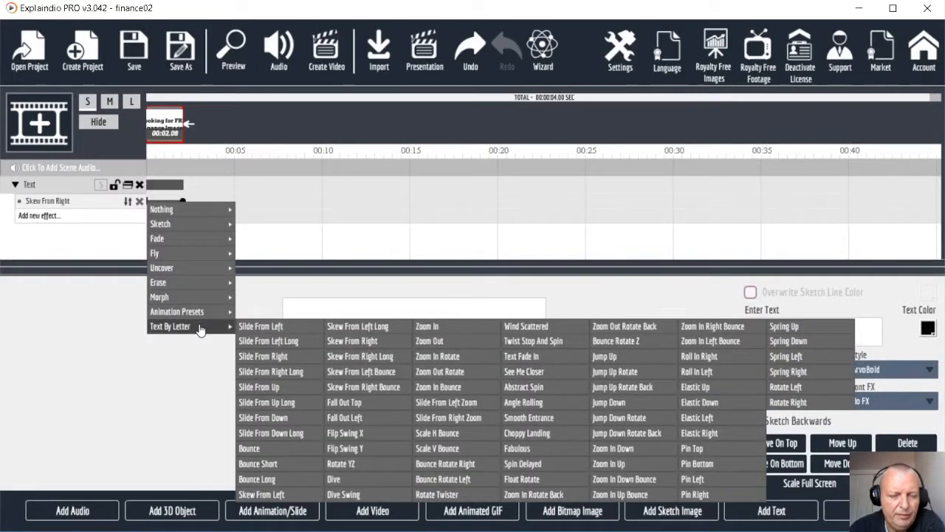
pyautogui.click(367, 421)
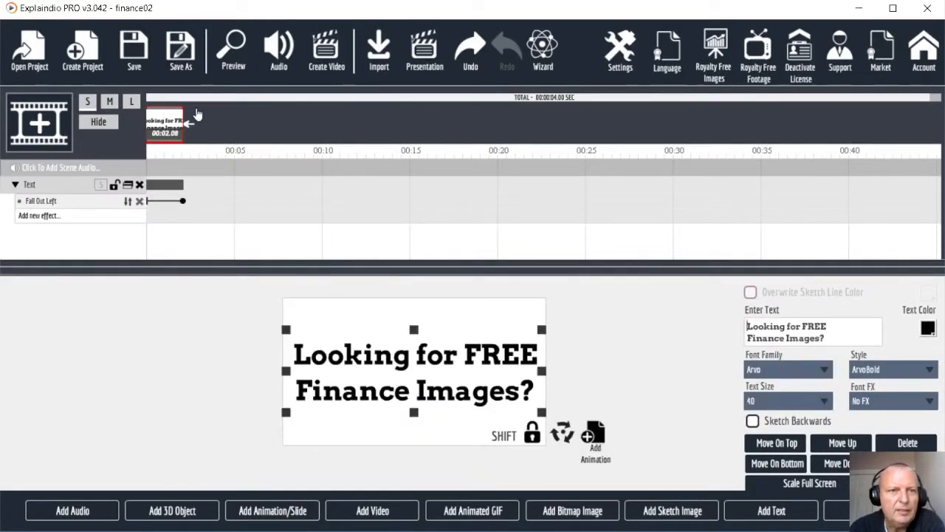
pyautogui.click(233, 55)
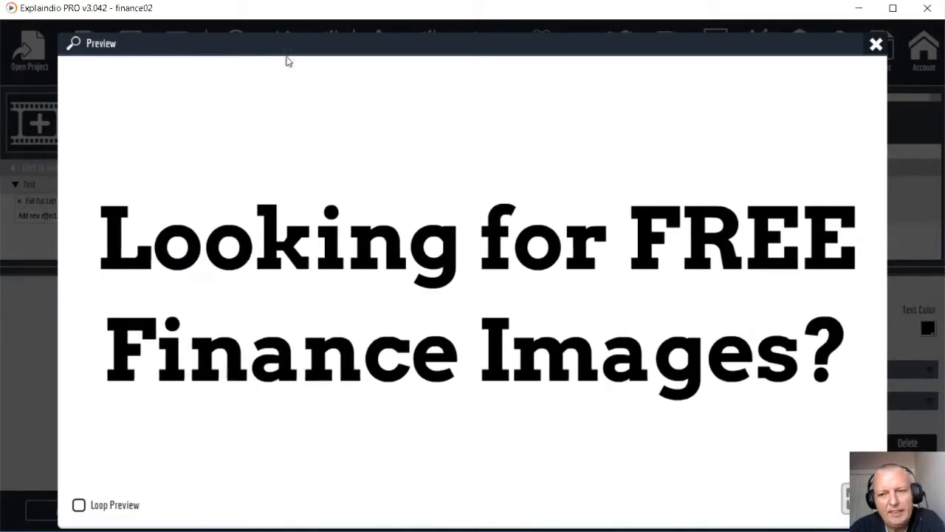
pyautogui.click(875, 44)
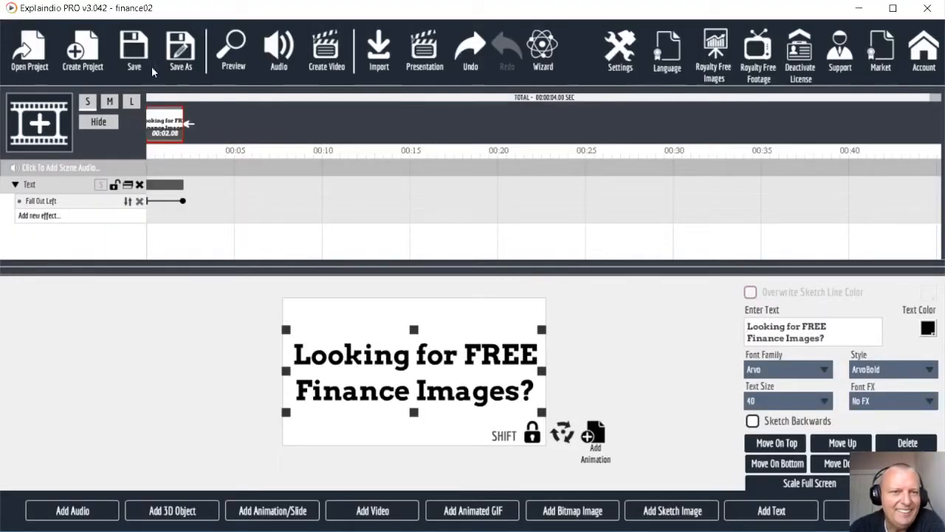
# Step: Try the Fabulous animation preset on the headline and preview it
pyautogui.click(127, 202)
pyautogui.moveTo(178, 311)
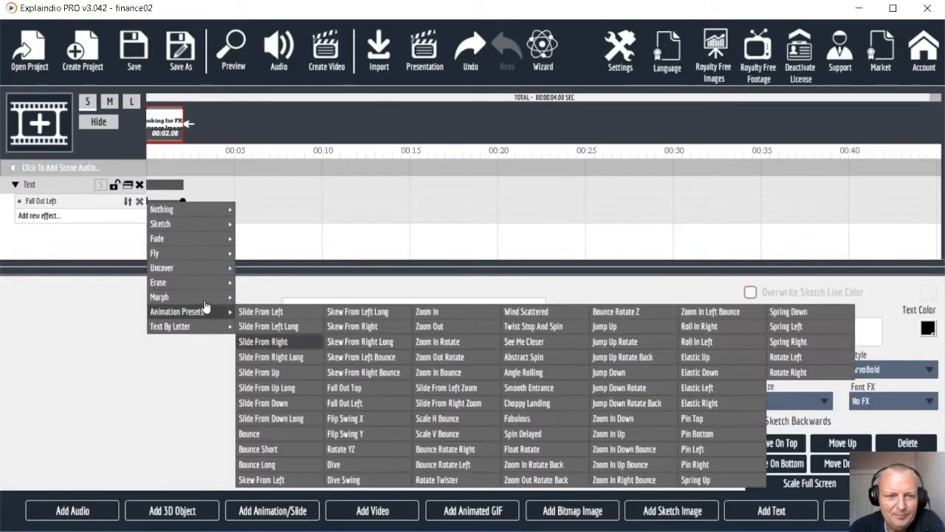
pyautogui.click(536, 418)
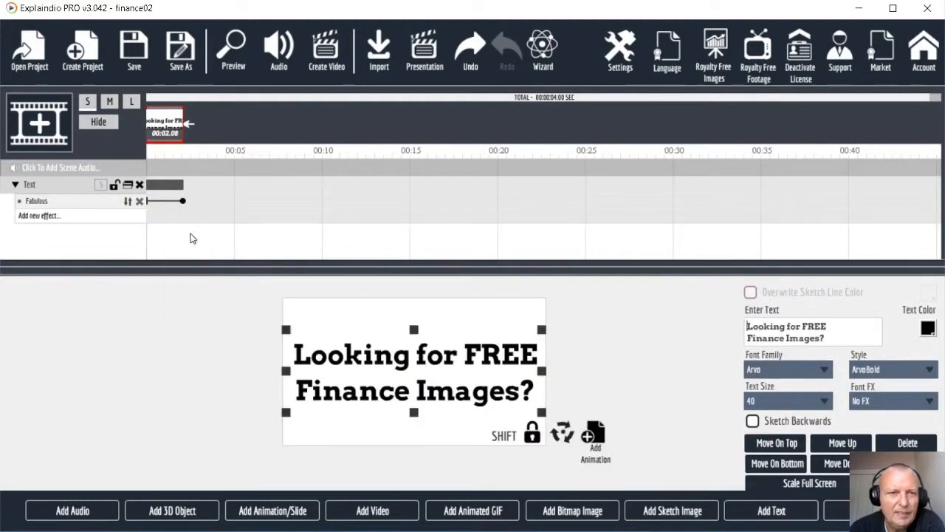
pyautogui.click(231, 62)
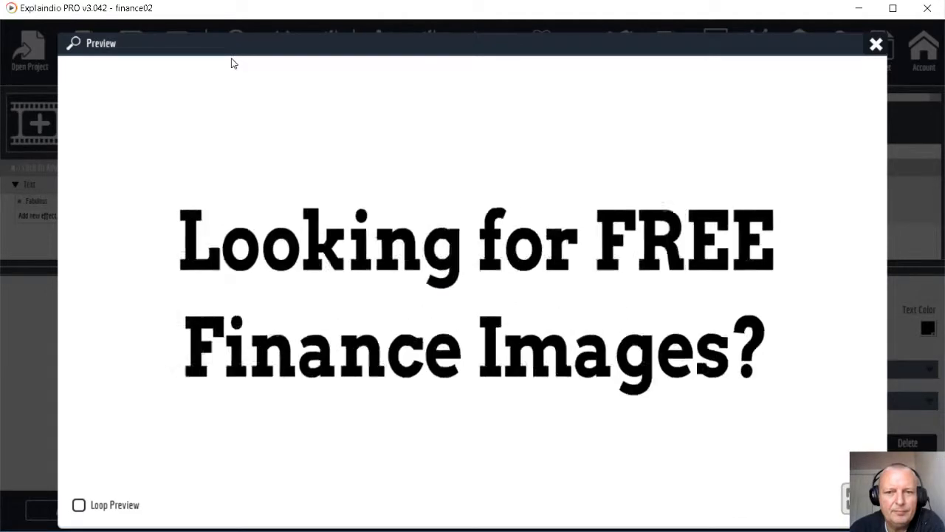
pyautogui.click(875, 44)
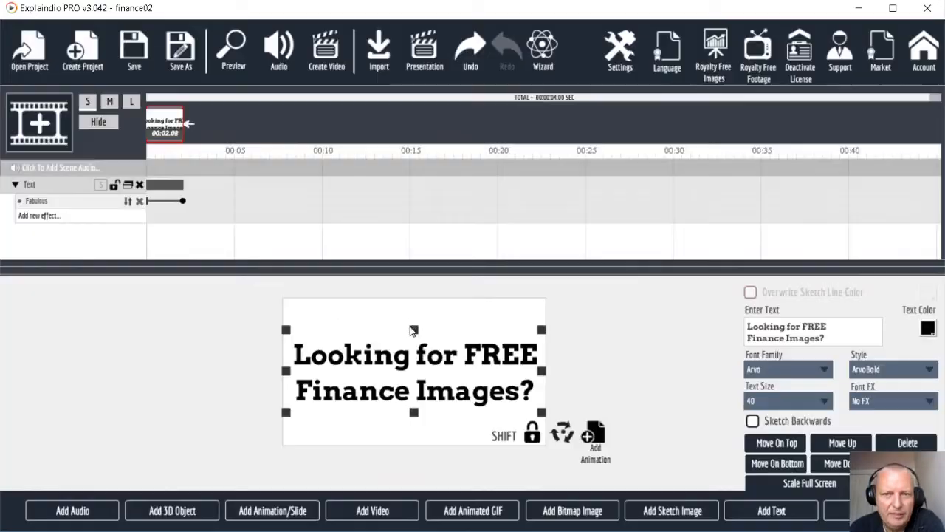
# Step: Switch the headline animation to Choppy Landing and preview it
pyautogui.click(130, 201)
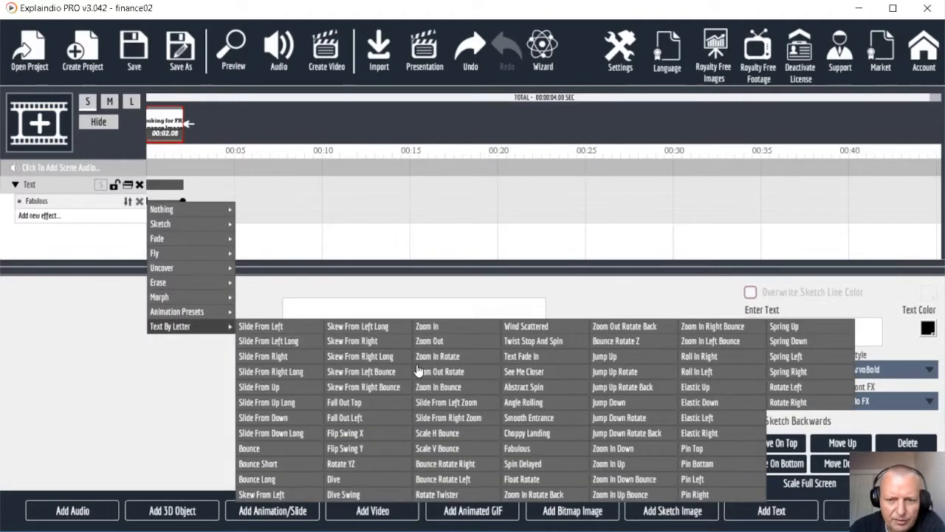
pyautogui.click(532, 436)
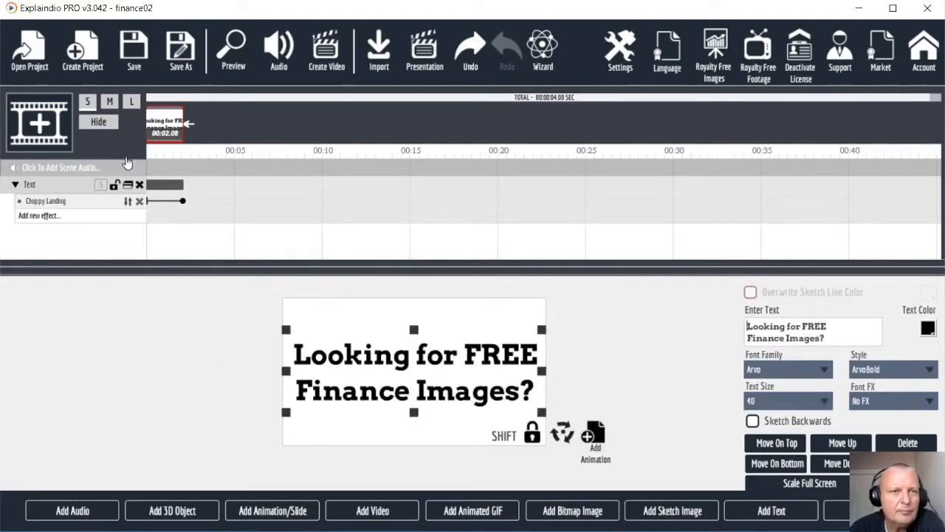
pyautogui.click(234, 53)
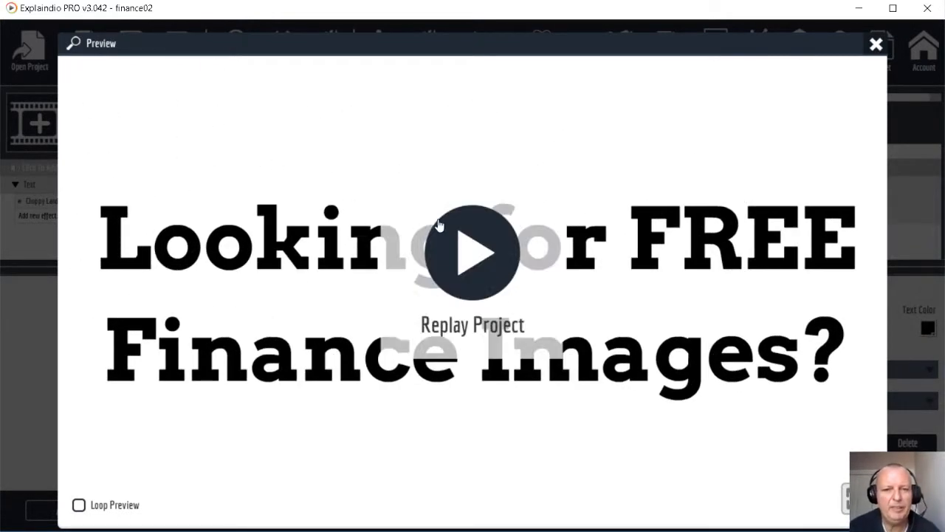
pyautogui.click(876, 45)
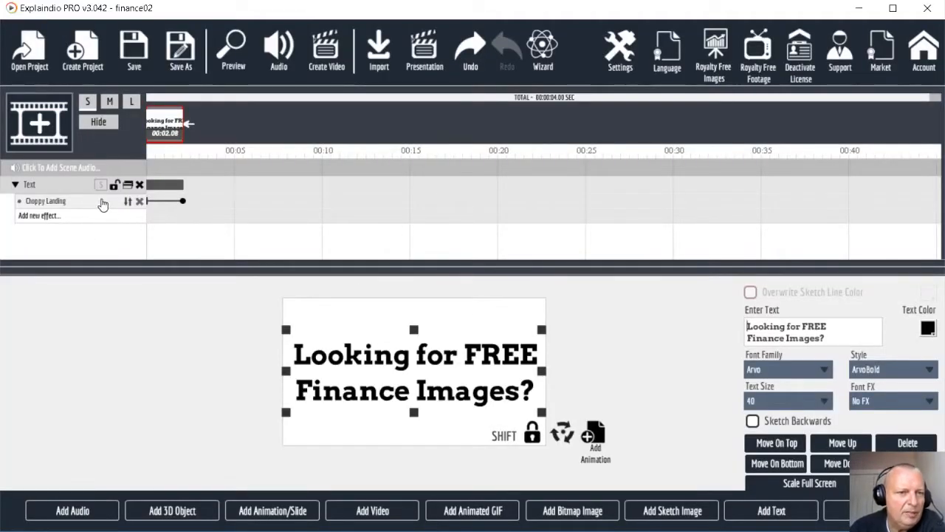
# Step: Settle on the letter-by-letter Zoom In Up animation and preview it
pyautogui.click(127, 201)
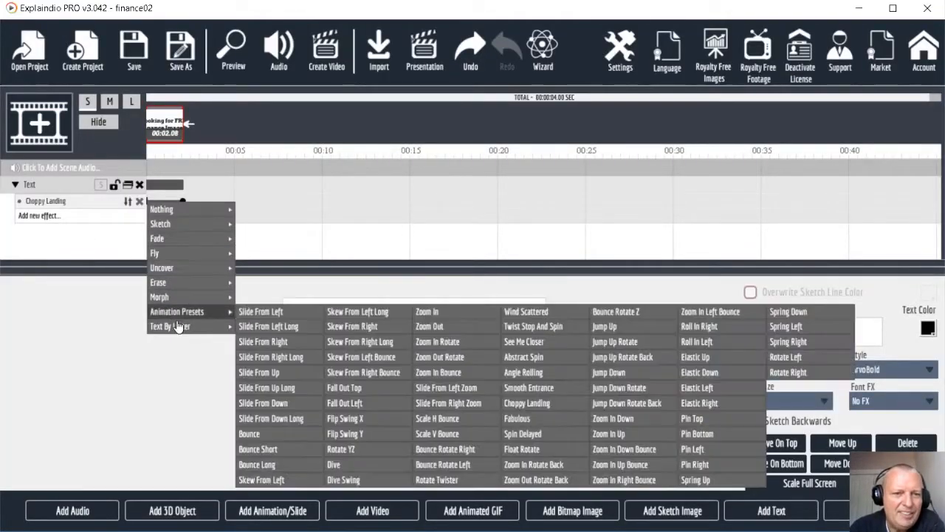
pyautogui.moveTo(177, 327)
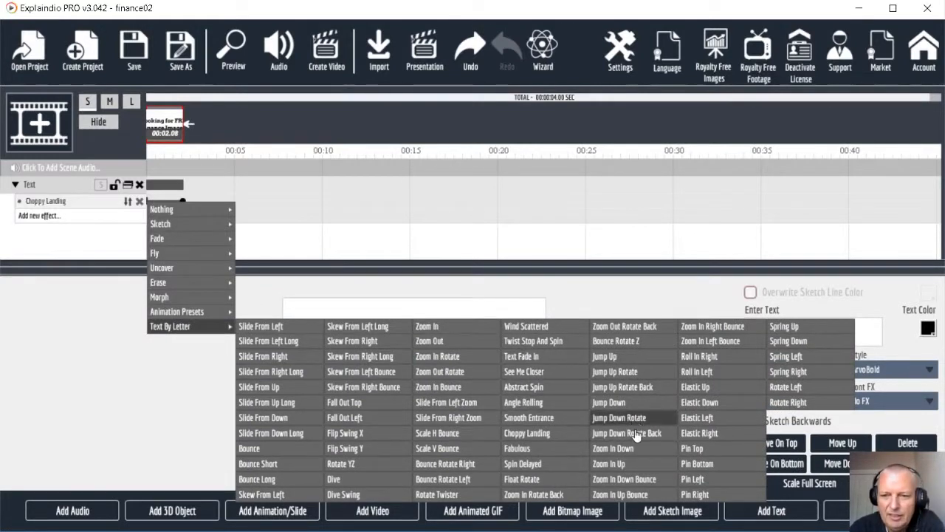
pyautogui.click(629, 460)
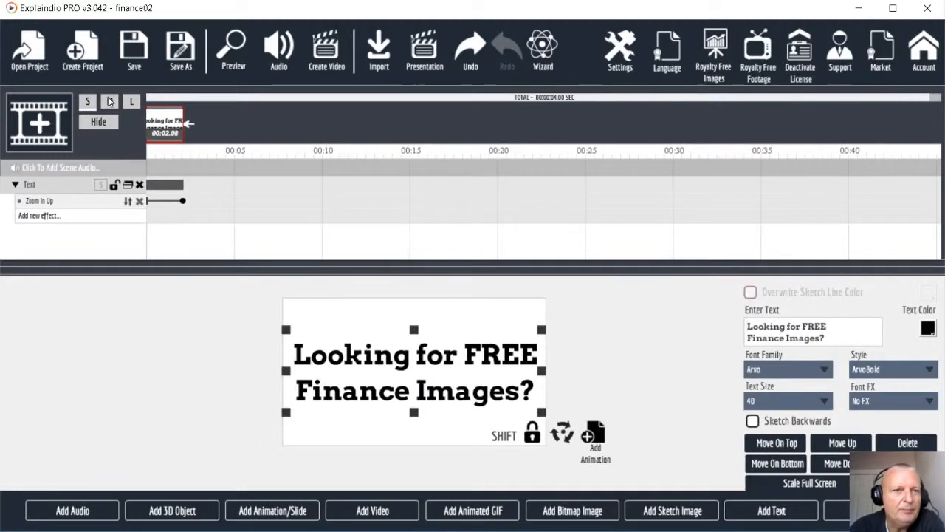
pyautogui.click(230, 58)
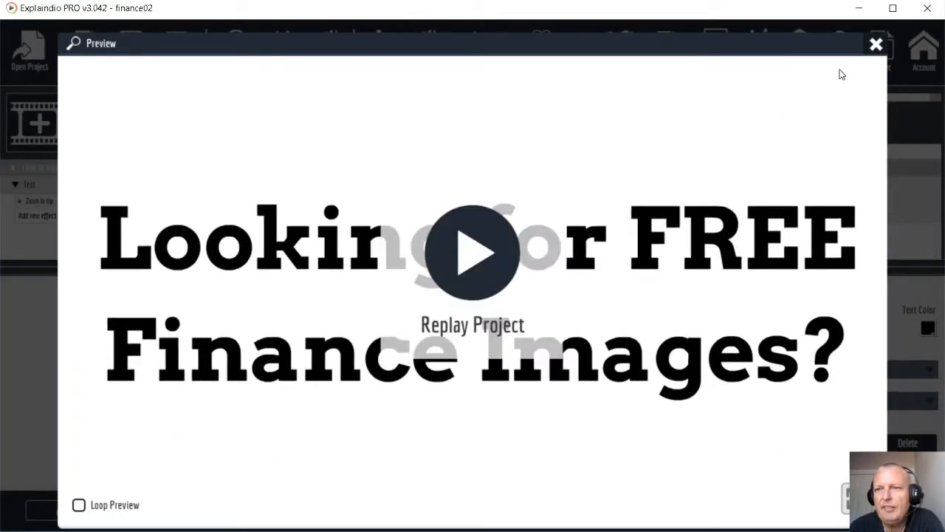
pyautogui.click(874, 45)
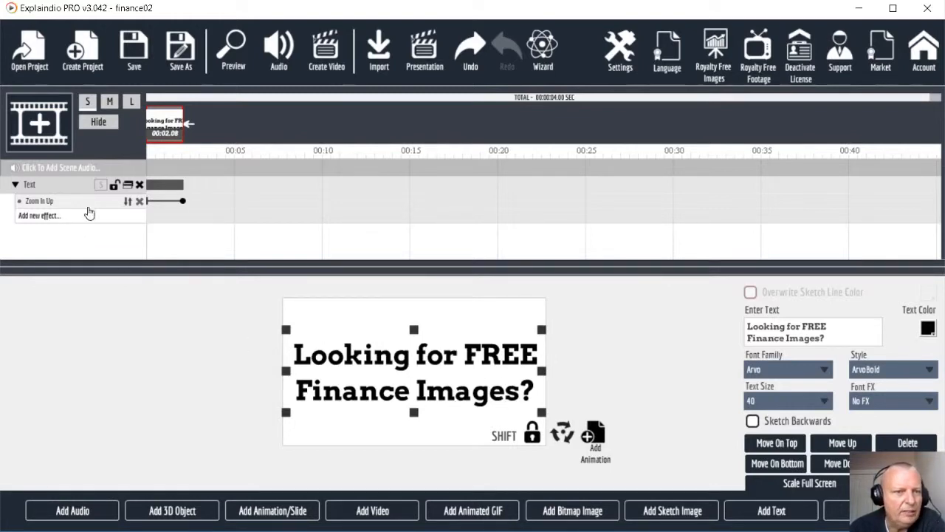
# Step: Duplicate the Text layer, sequence the copy after the first, and preview both texts
pyautogui.click(128, 186)
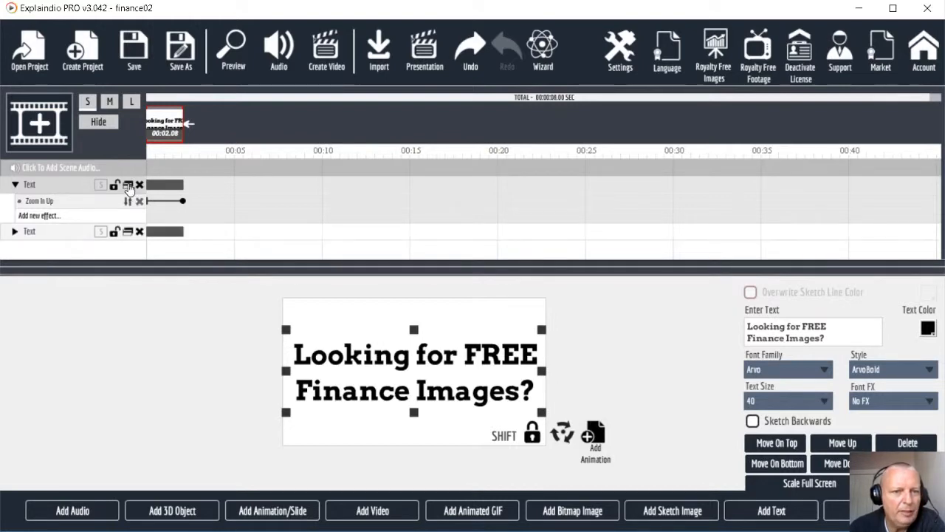
pyautogui.click(102, 233)
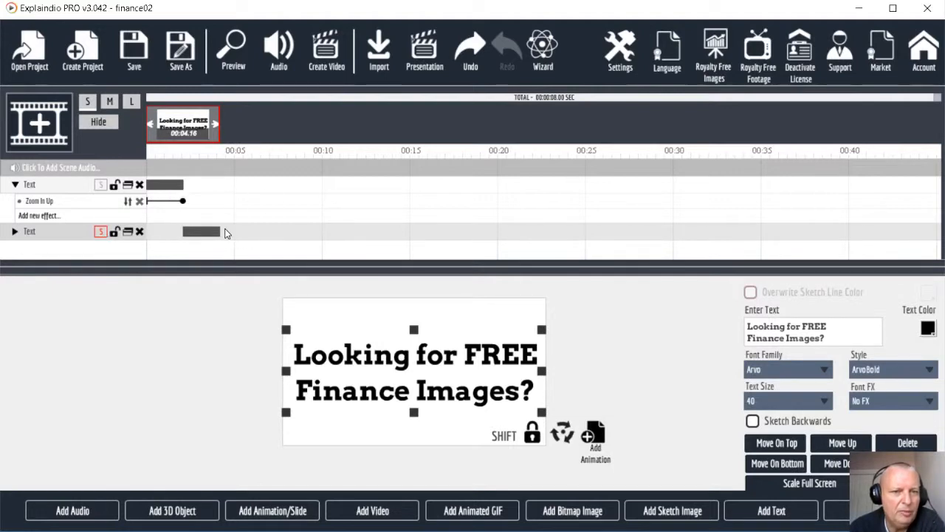
pyautogui.click(14, 232)
pyautogui.scroll(-1, 37, 224)
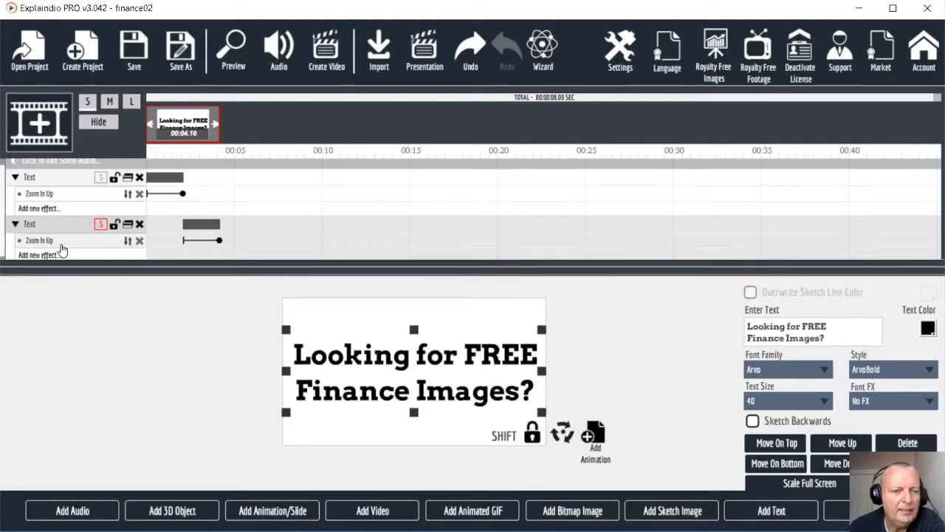
pyautogui.scroll(1, 115, 251)
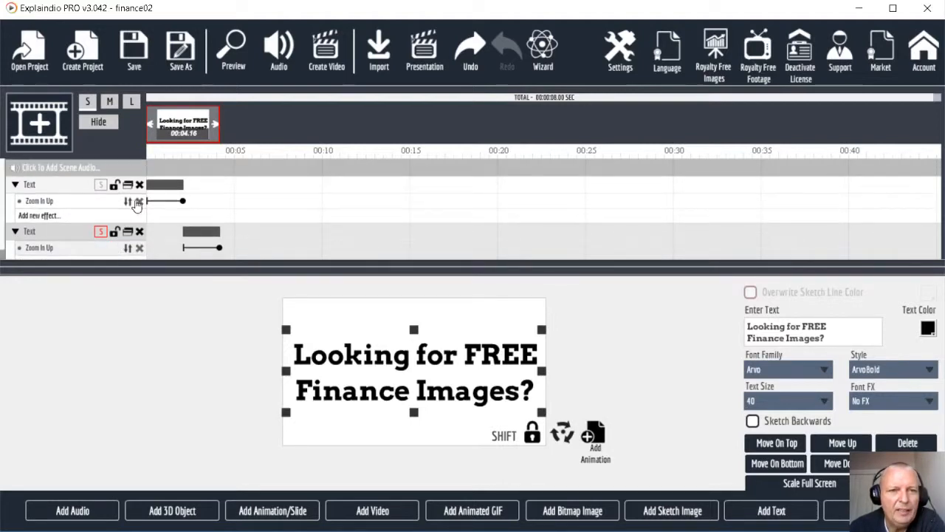
pyautogui.click(231, 55)
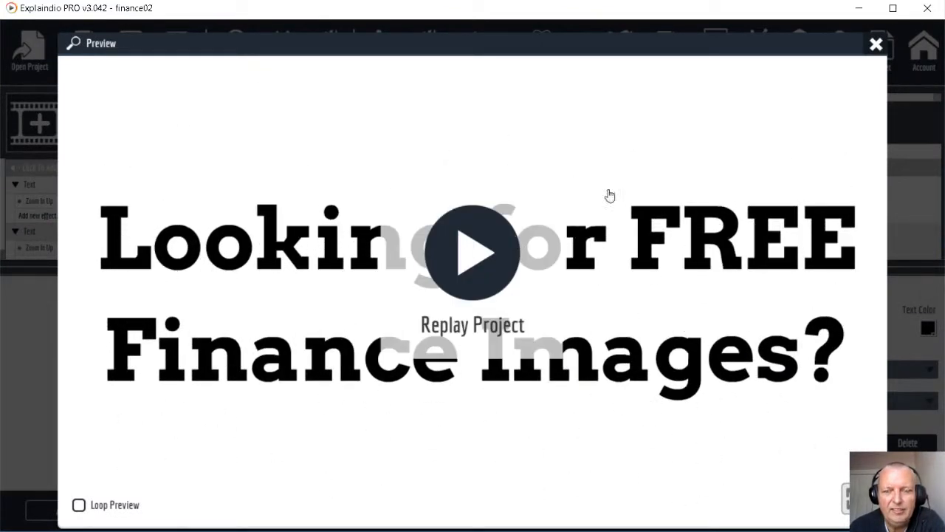
pyautogui.click(877, 45)
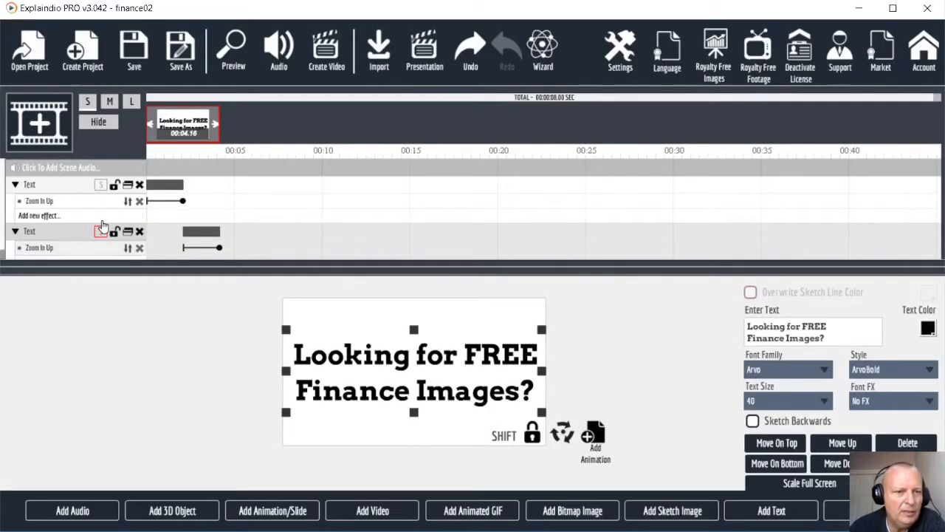
# Step: Add a Hide Fade Out exit to the first text and shorten it, trimming the scene to 4.79 seconds
pyautogui.click(55, 216)
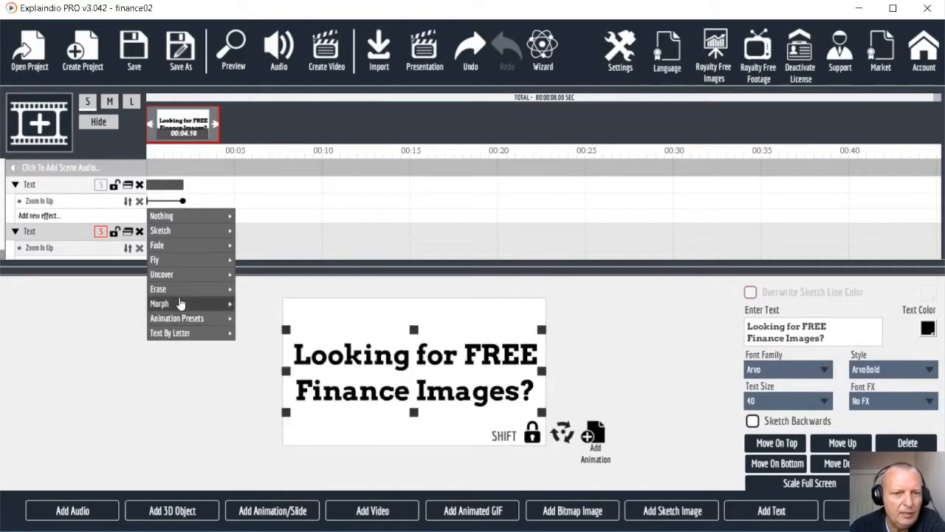
pyautogui.moveTo(188, 325)
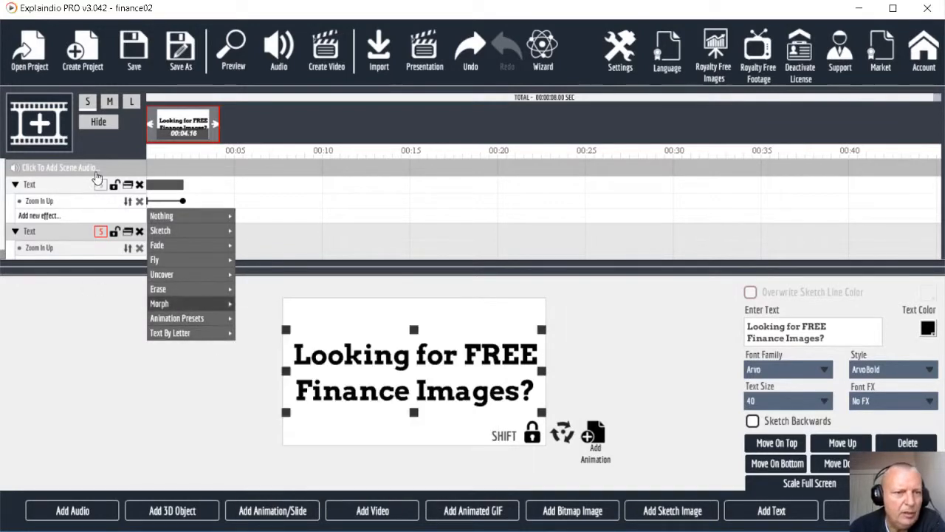
pyautogui.click(56, 190)
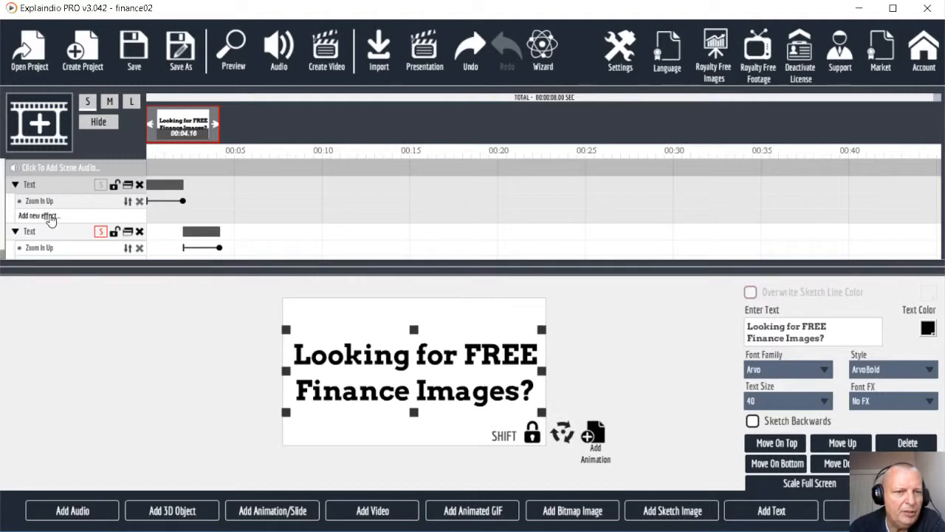
pyautogui.click(50, 219)
pyautogui.moveTo(168, 292)
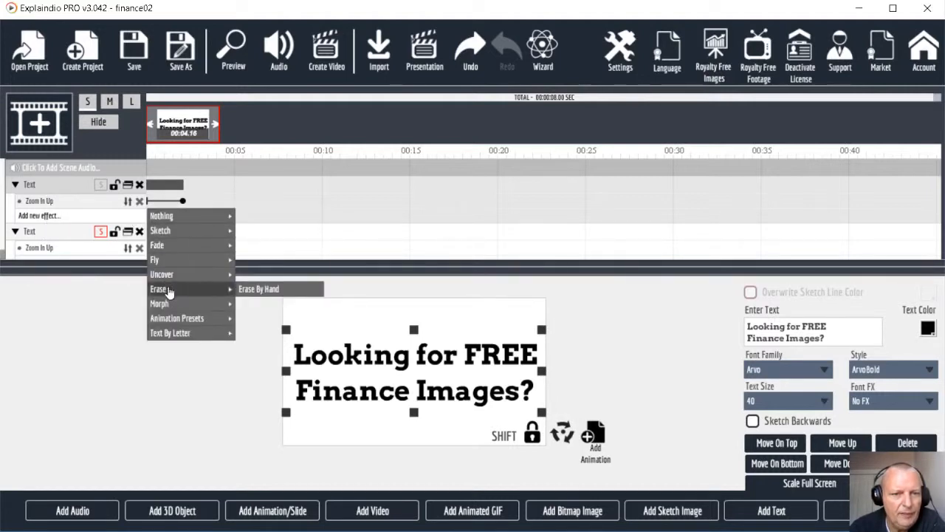
pyautogui.moveTo(186, 319)
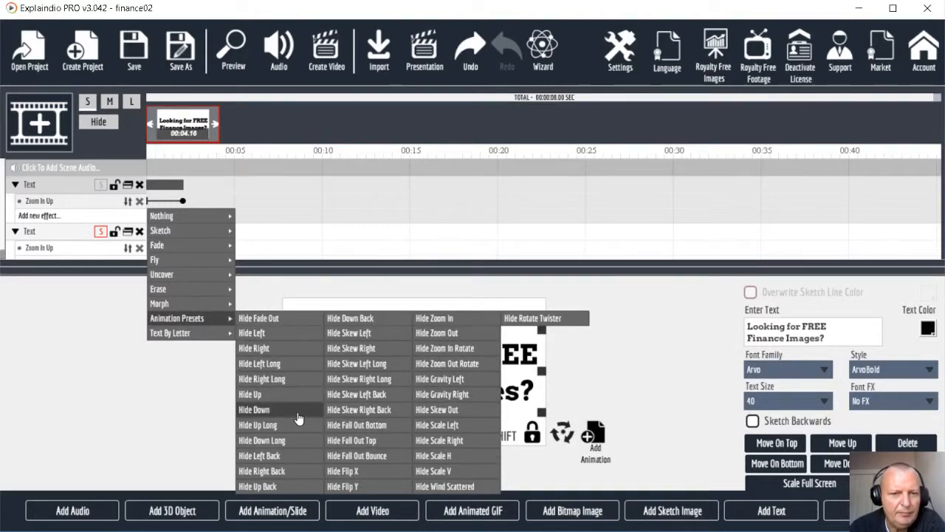
pyautogui.click(274, 319)
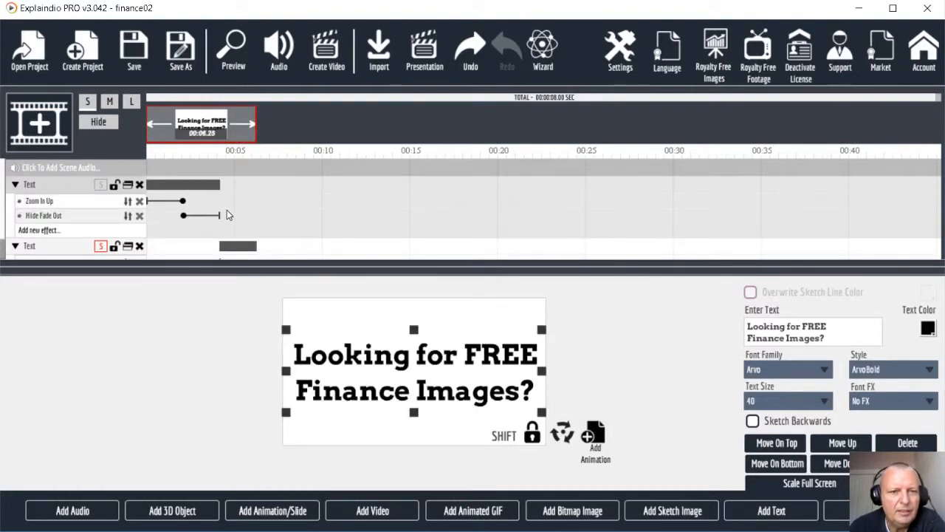
pyautogui.moveTo(185, 219)
pyautogui.mouseDown()
pyautogui.moveTo(208, 219)
pyautogui.moveTo(196, 219)
pyautogui.moveTo(199, 205)
pyautogui.moveTo(180, 204)
pyautogui.mouseUp()
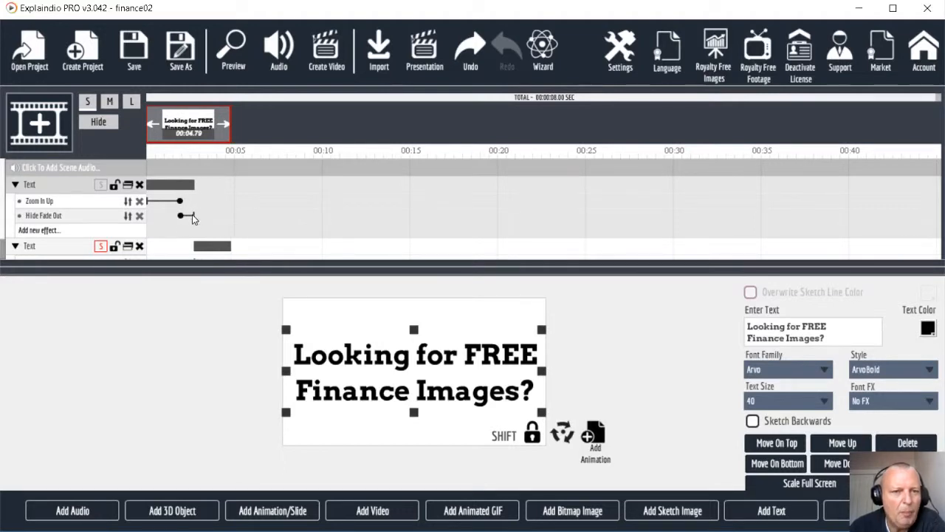
pyautogui.scroll(-1, 100, 245)
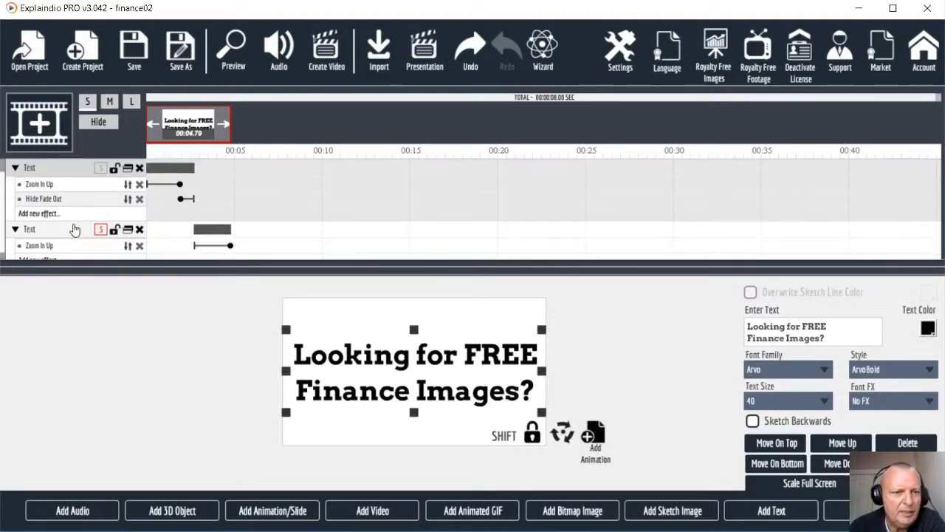
# Step: Retype the second text as 'Check out' / 'Blogpiks.com' and enlarge it across most of the canvas
pyautogui.click(78, 234)
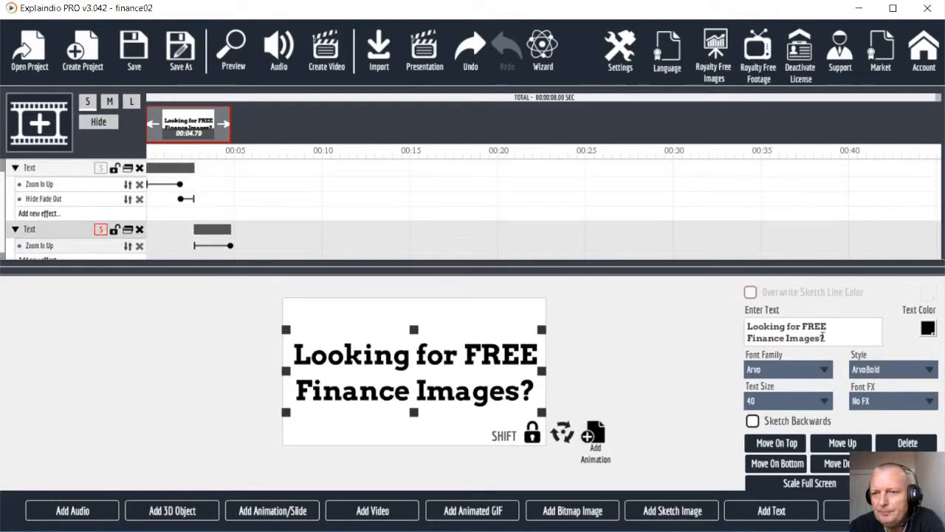
pyautogui.hotkey('shift', 'Home')
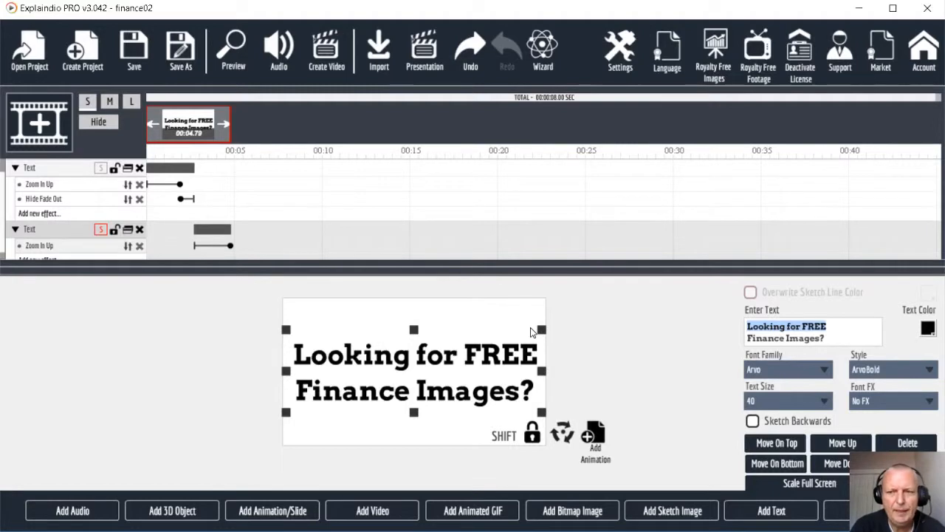
pyautogui.write('Che')
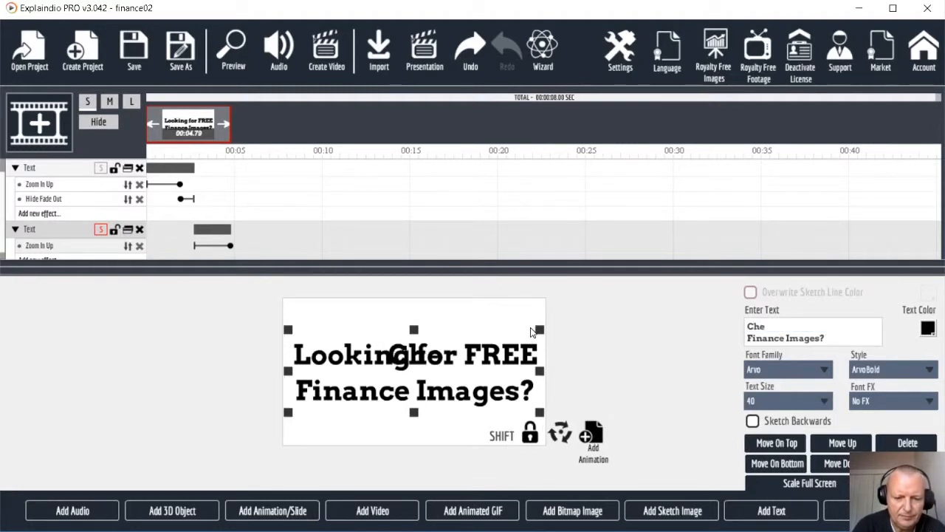
pyautogui.write('ck')
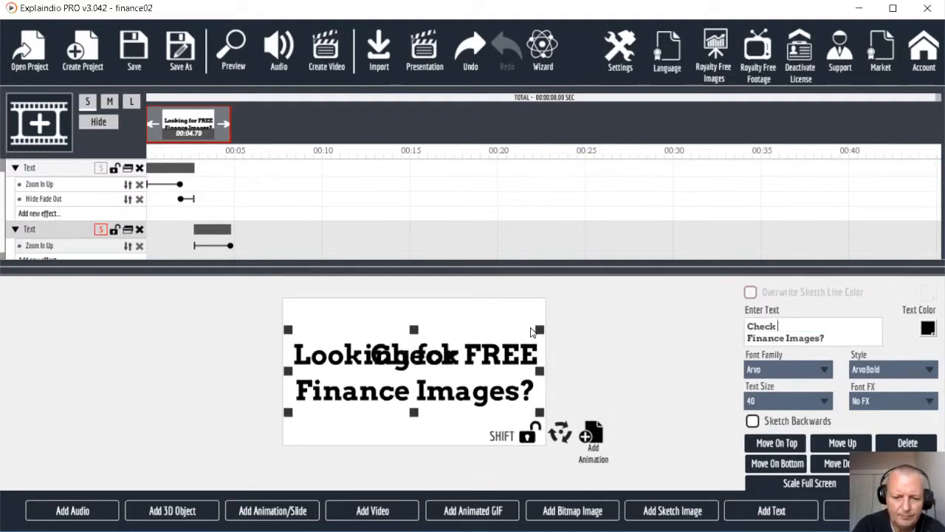
pyautogui.write(' Out')
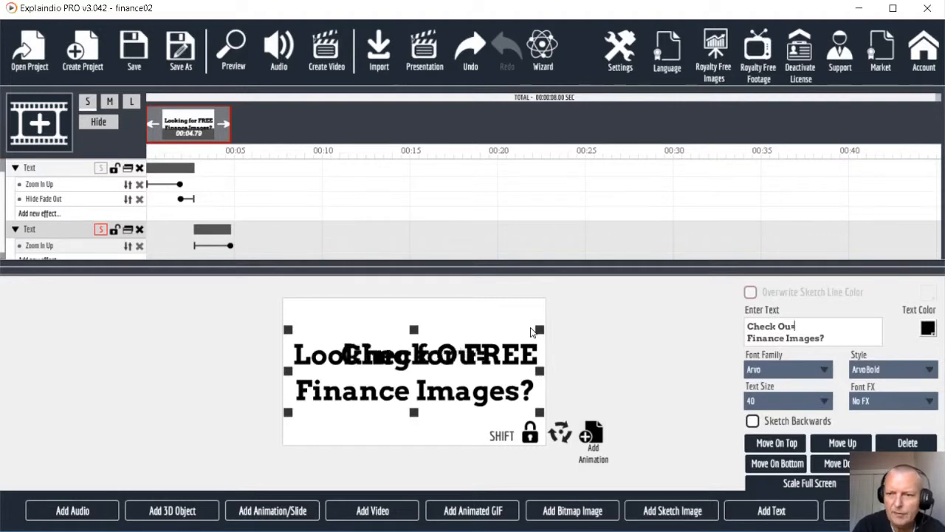
pyautogui.press('BackSpace')
pyautogui.press('BackSpace')
pyautogui.press('BackSpace')
pyautogui.press('BackSpace')
pyautogui.write('out')
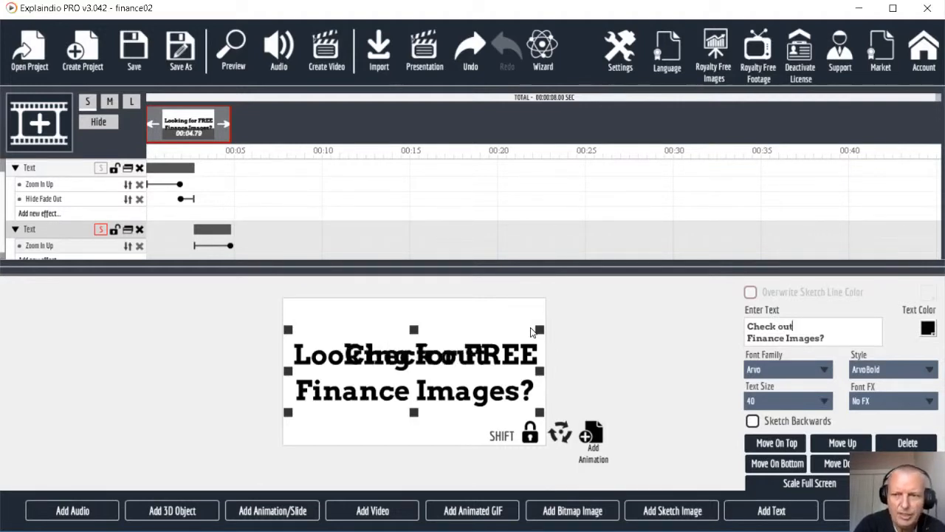
pyautogui.moveTo(823, 336); pyautogui.dragTo(696, 340)
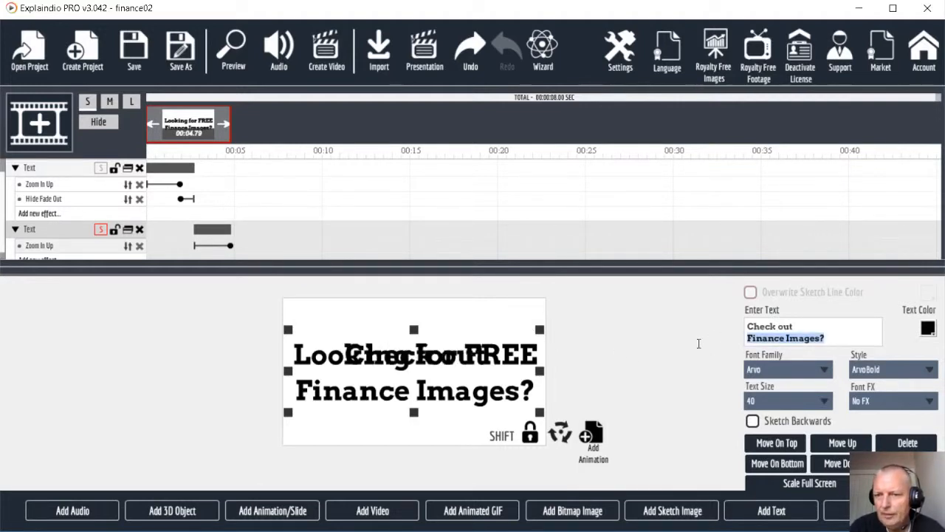
pyautogui.write('Blo')
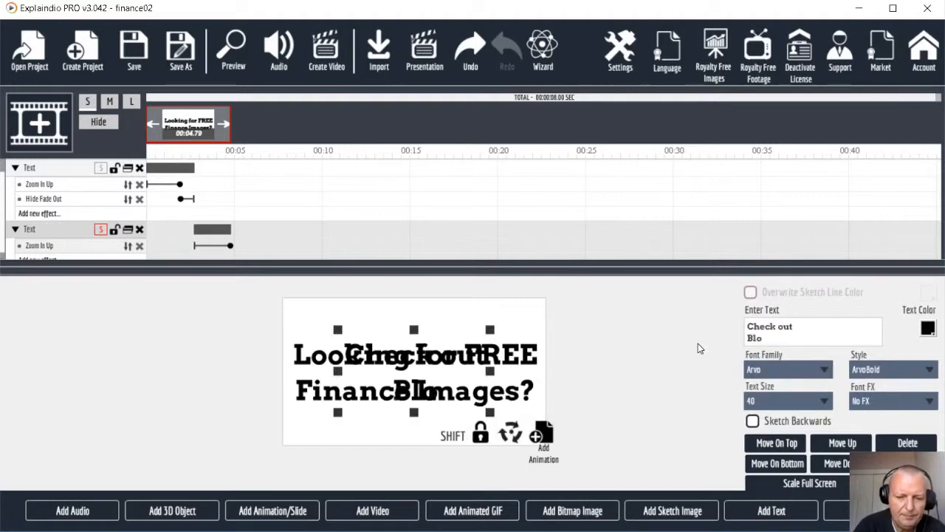
pyautogui.write('gpiks.com')
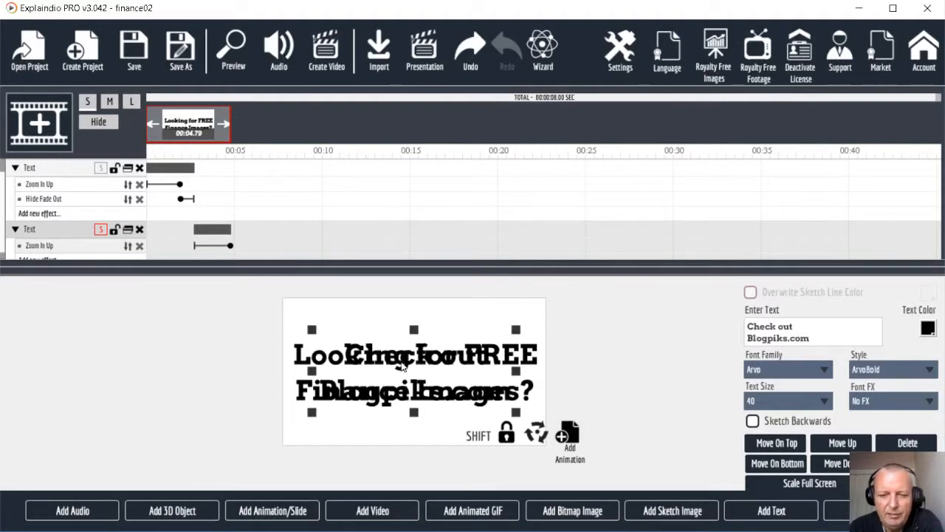
pyautogui.moveTo(314, 330); pyautogui.dragTo(289, 322)
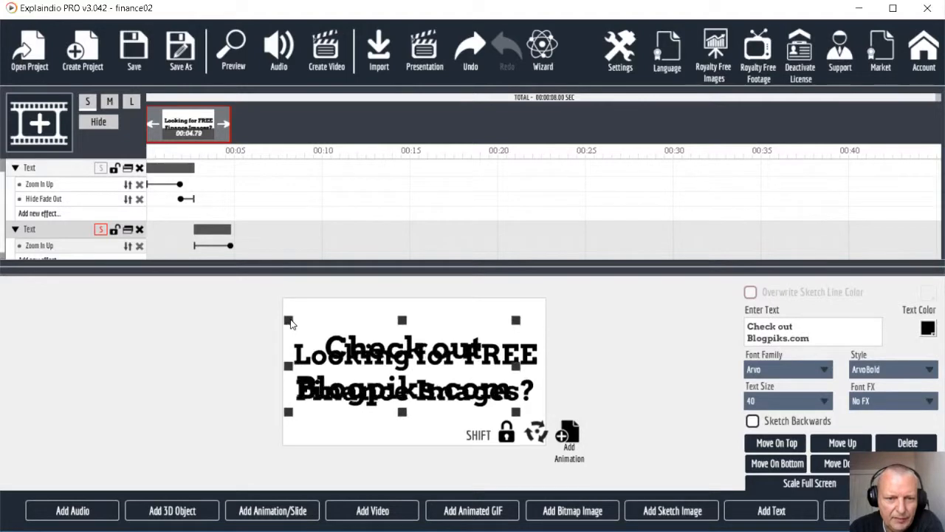
pyautogui.moveTo(517, 414); pyautogui.dragTo(542, 423)
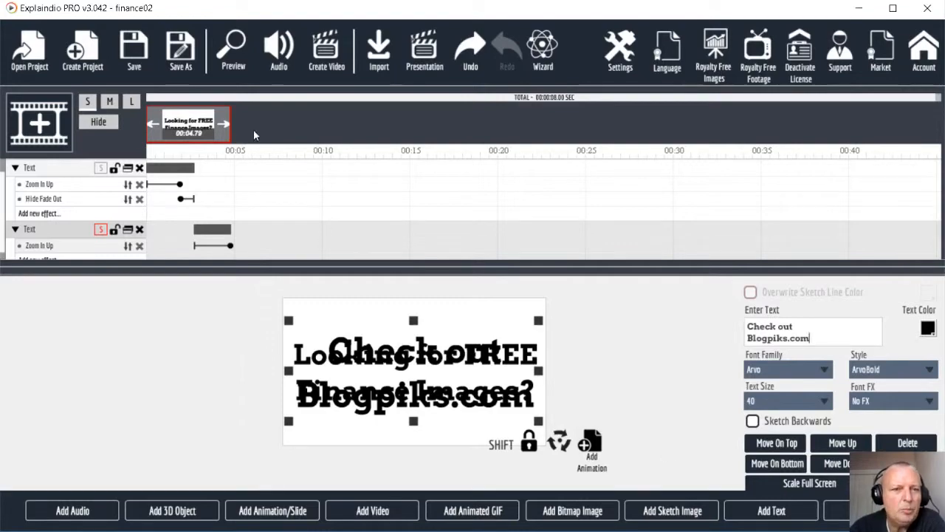
pyautogui.click(233, 60)
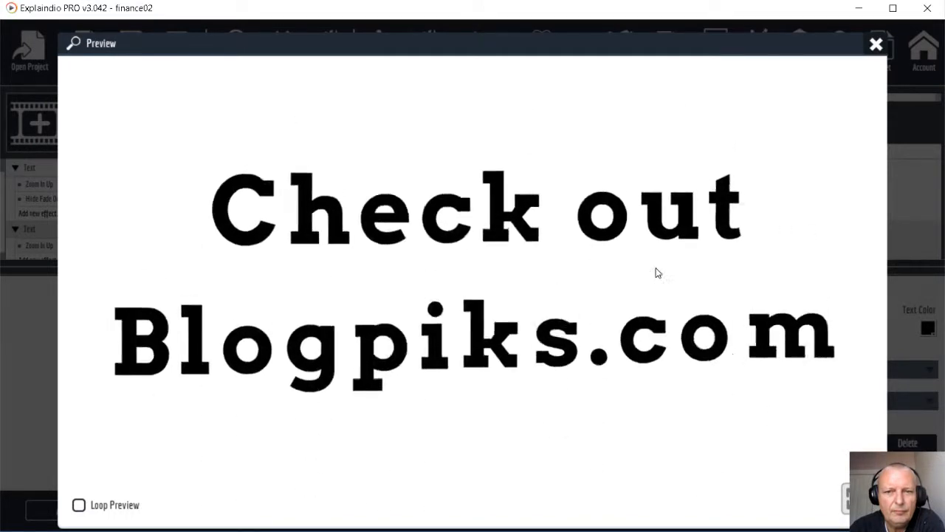
pyautogui.click(875, 46)
pyautogui.click(73, 181)
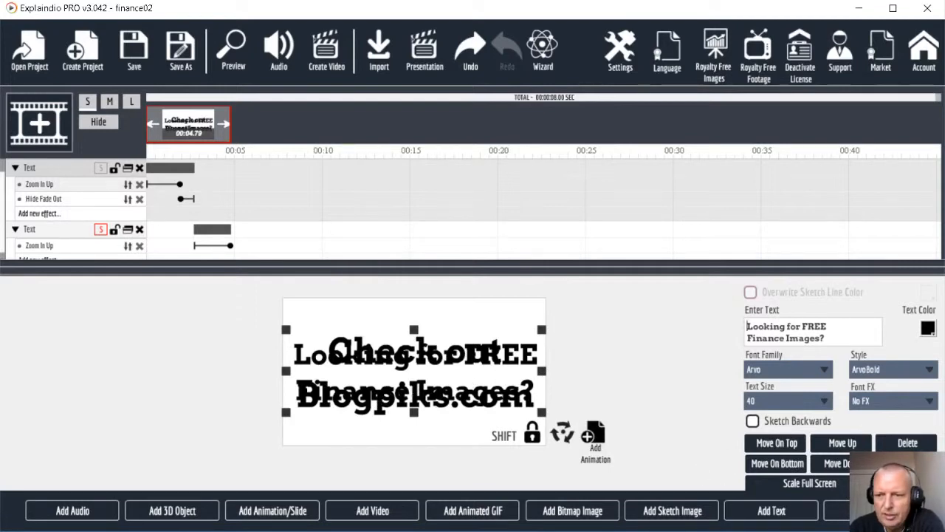
# Step: Set Zoom In Up Pause After Action to 59 frames (first text) and 83 frames (second), making the scene 10.70 s
pyautogui.click(871, 511)
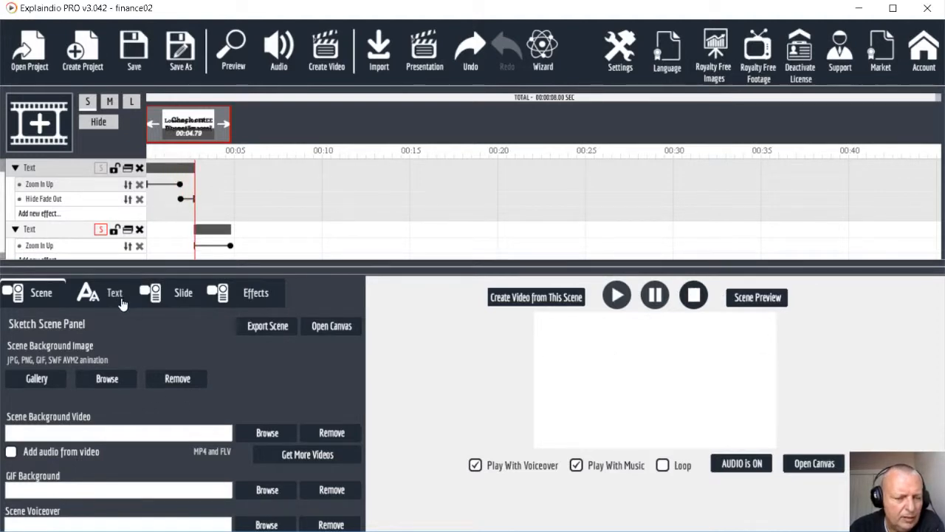
pyautogui.click(259, 293)
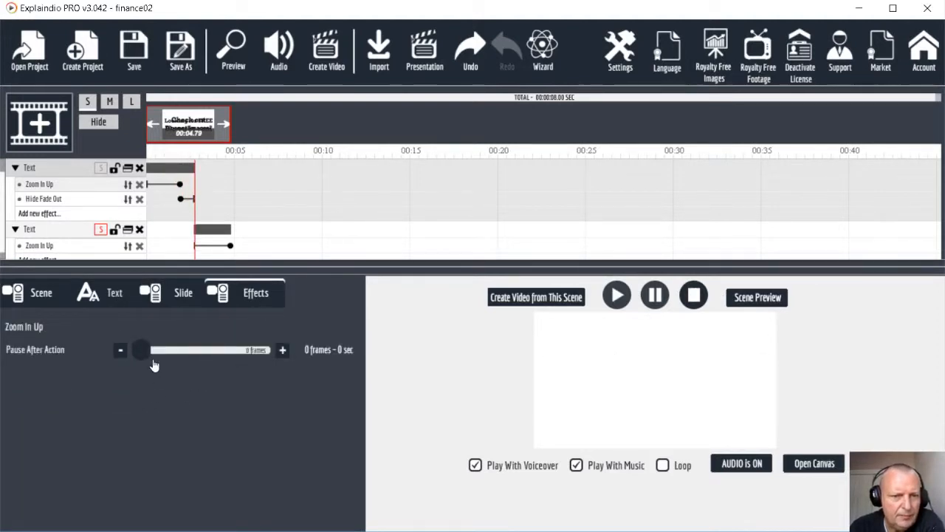
pyautogui.moveTo(145, 353); pyautogui.dragTo(161, 355)
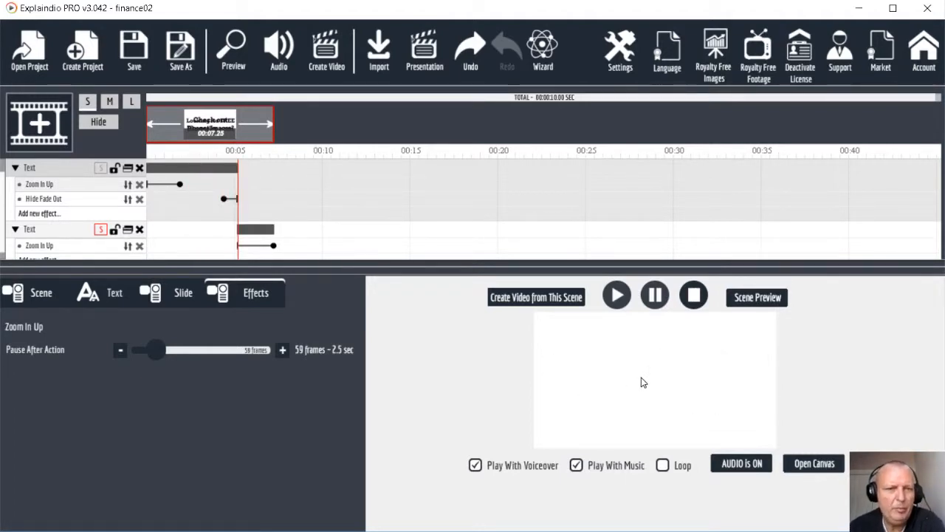
pyautogui.scroll(-1, 265, 225)
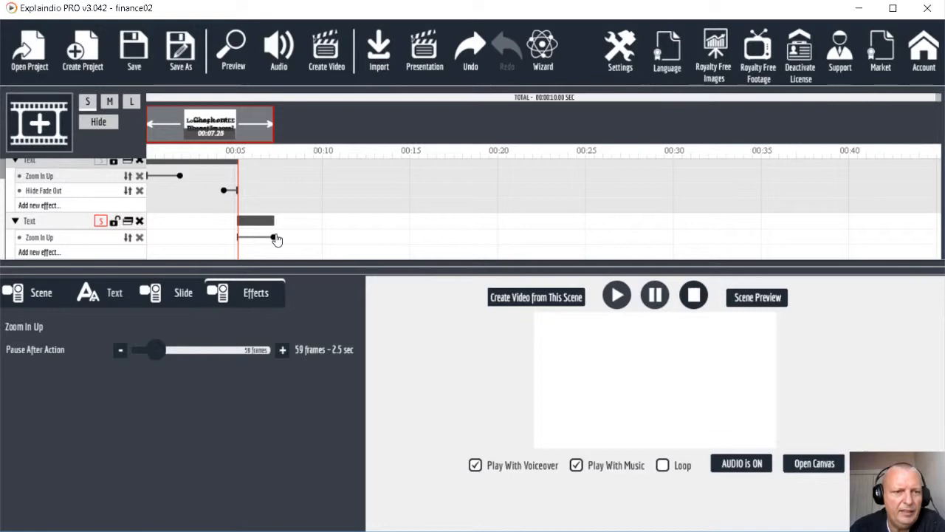
pyautogui.click(63, 217)
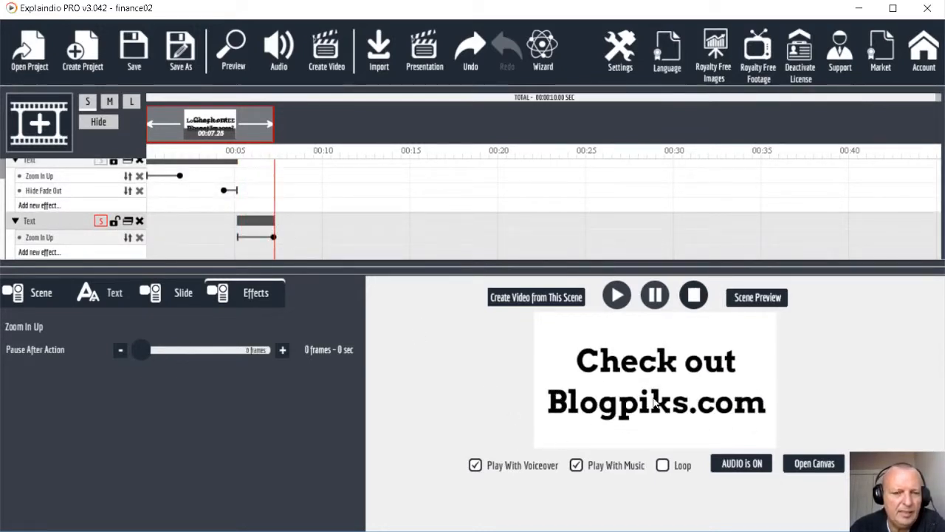
pyautogui.moveTo(145, 356); pyautogui.dragTo(165, 357)
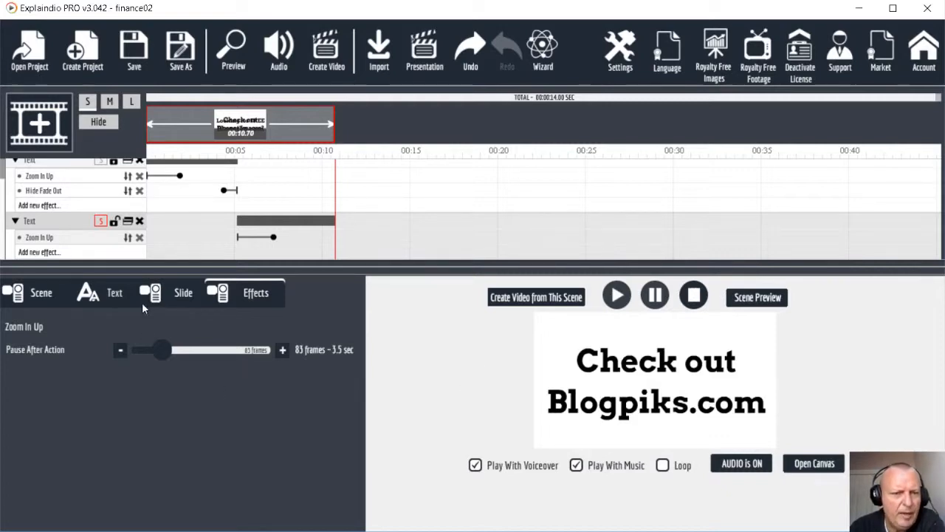
pyautogui.click(41, 291)
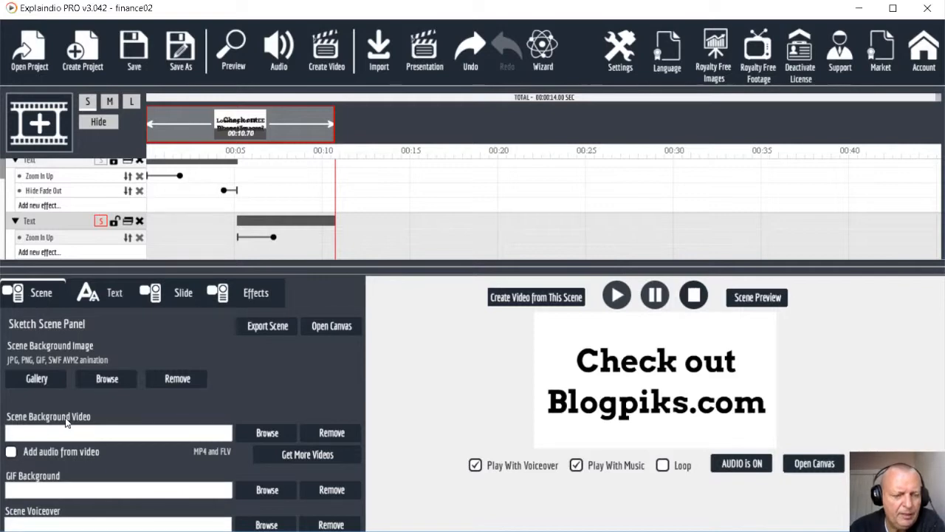
# Step: Load Graph - 5428.mp4 from Downloads as the scene background video
pyautogui.click(265, 434)
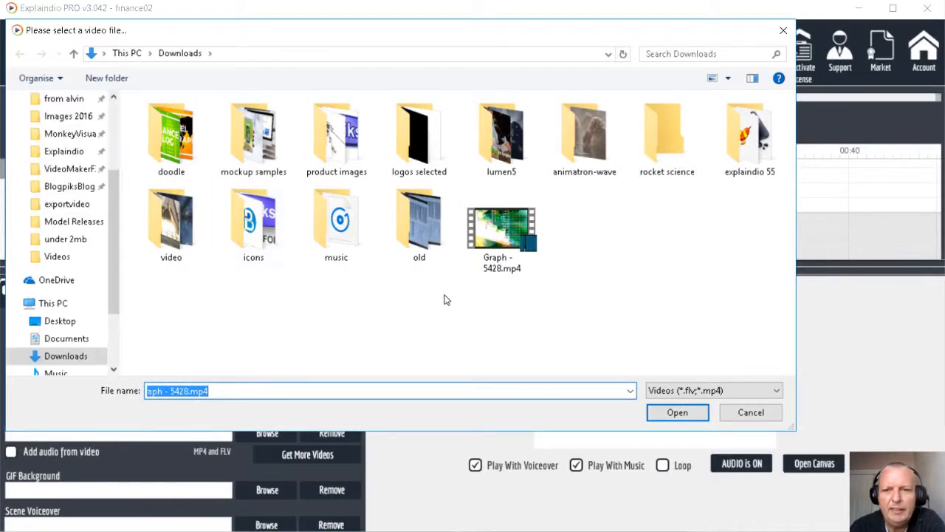
pyautogui.click(495, 244)
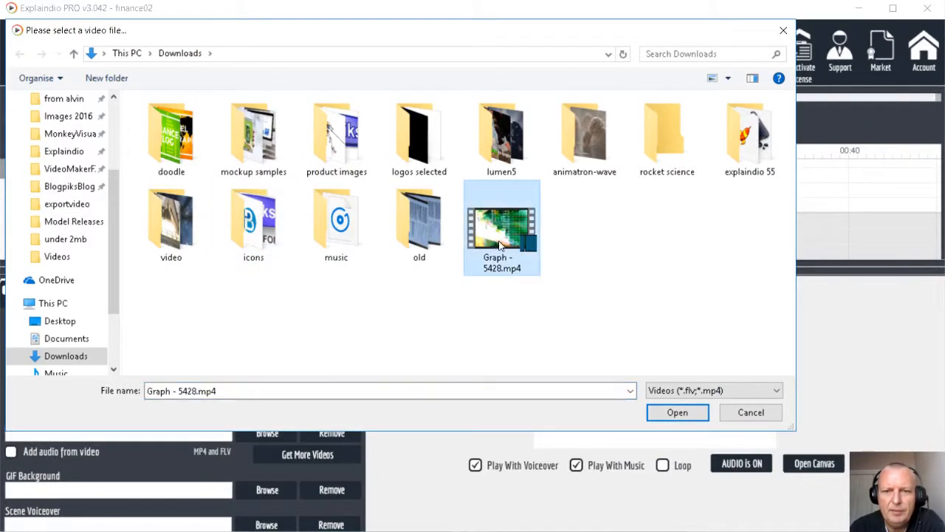
pyautogui.click(671, 413)
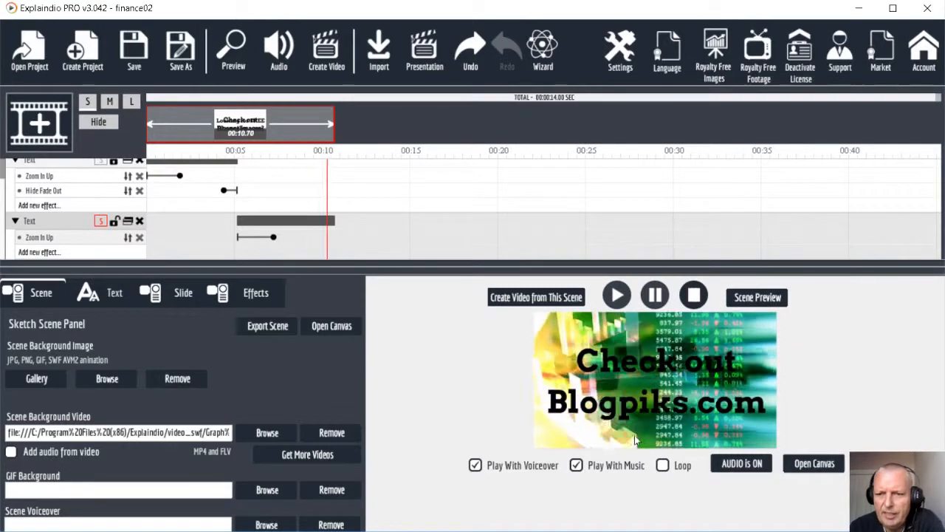
# Step: Color the 'Looking for FREE Finance Images?' headline yellow #ffff00 and preview it over the video
pyautogui.click(815, 464)
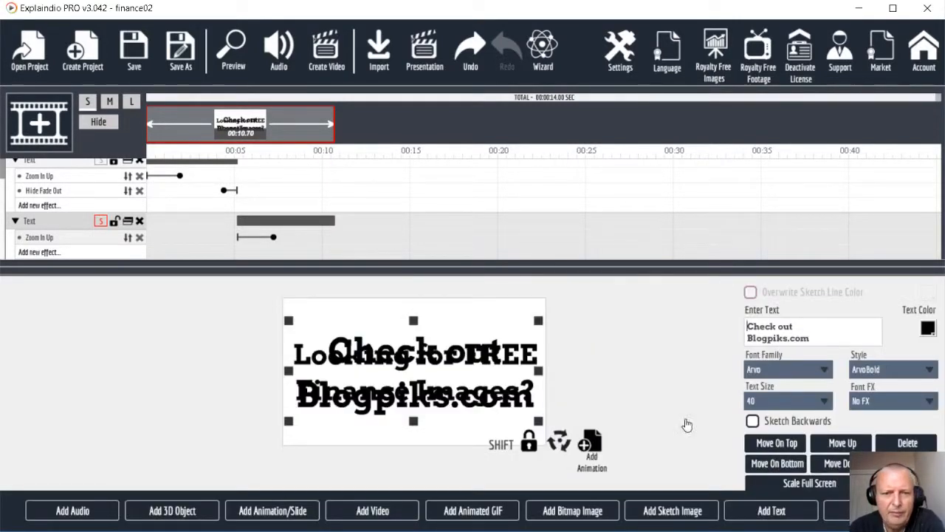
pyautogui.scroll(1, 70, 191)
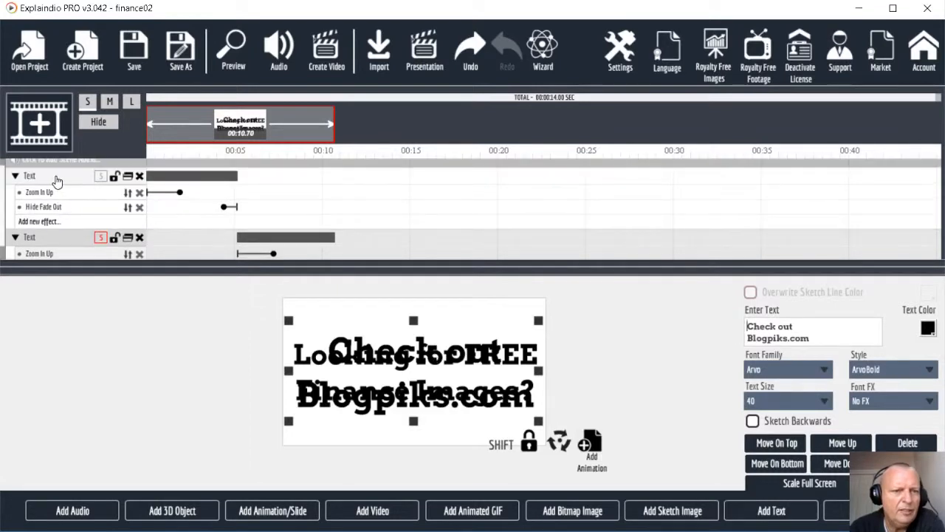
pyautogui.click(59, 180)
pyautogui.click(928, 329)
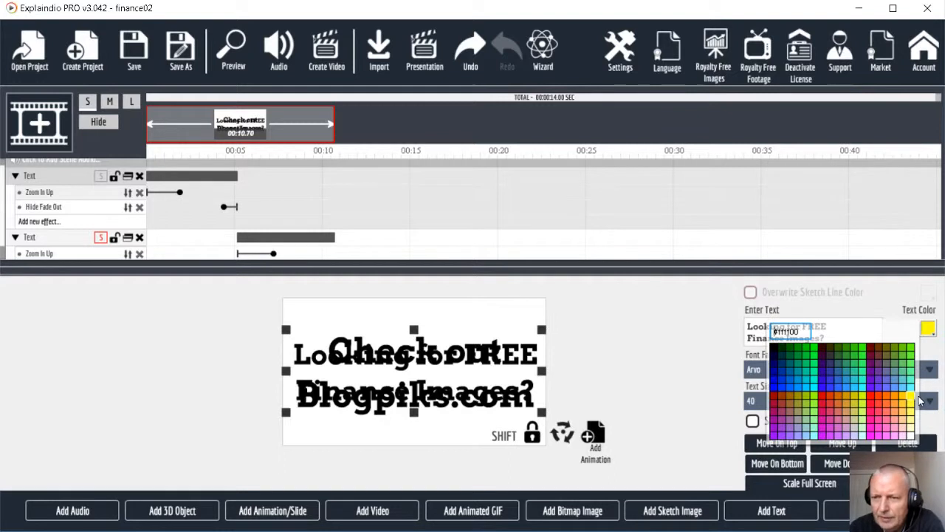
pyautogui.click(914, 401)
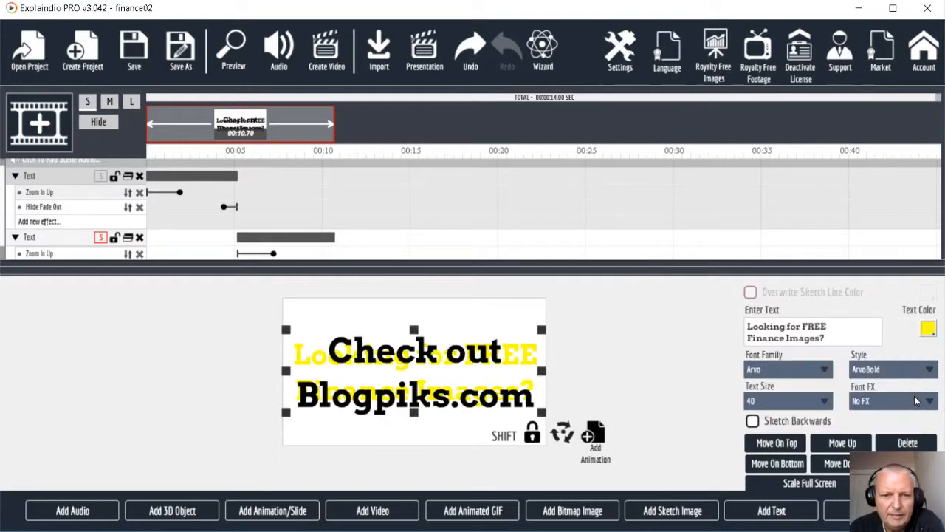
pyautogui.click(232, 68)
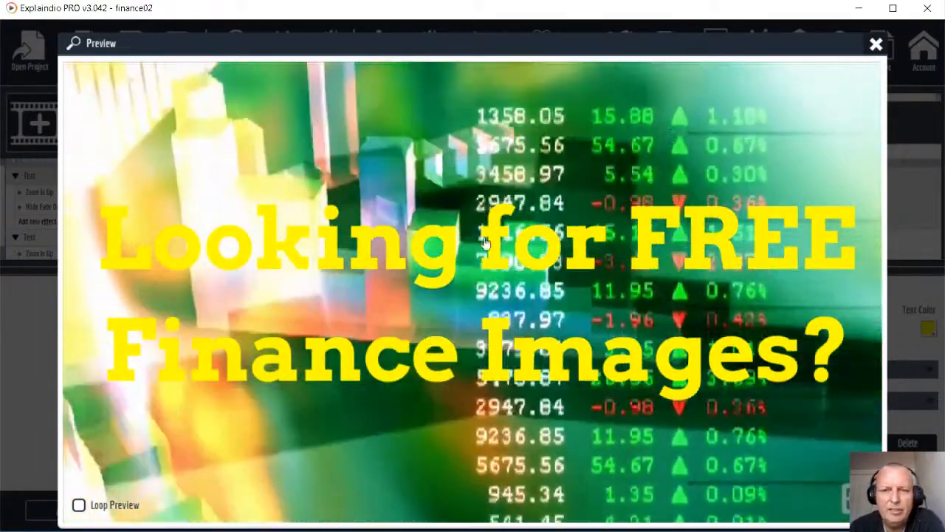
pyautogui.click(876, 47)
pyautogui.click(929, 329)
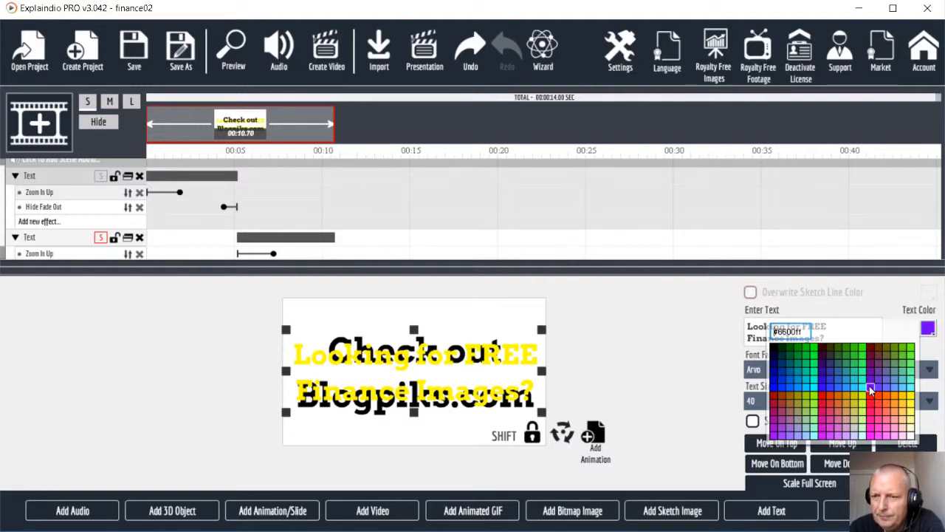
# Step: Recolor the headline blue #3300ff and preview it over the stock-ticker video
pyautogui.click(822, 388)
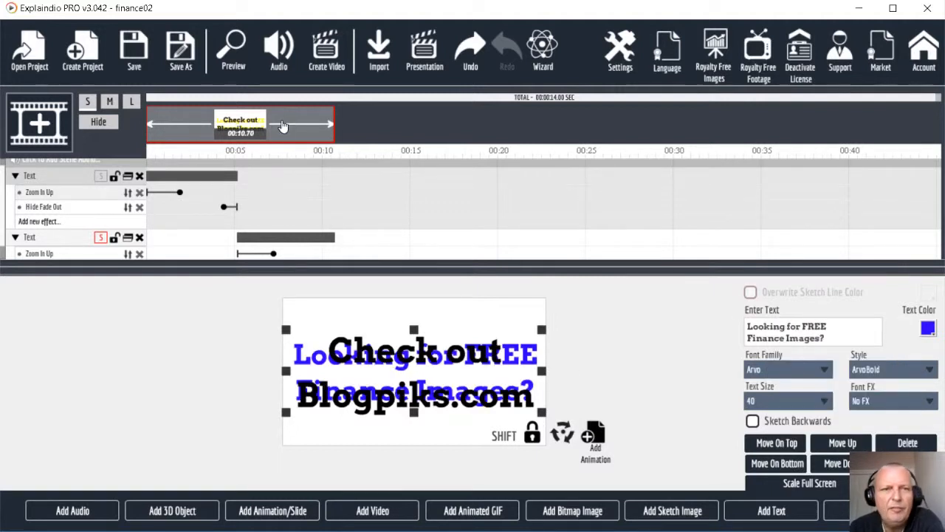
pyautogui.click(235, 57)
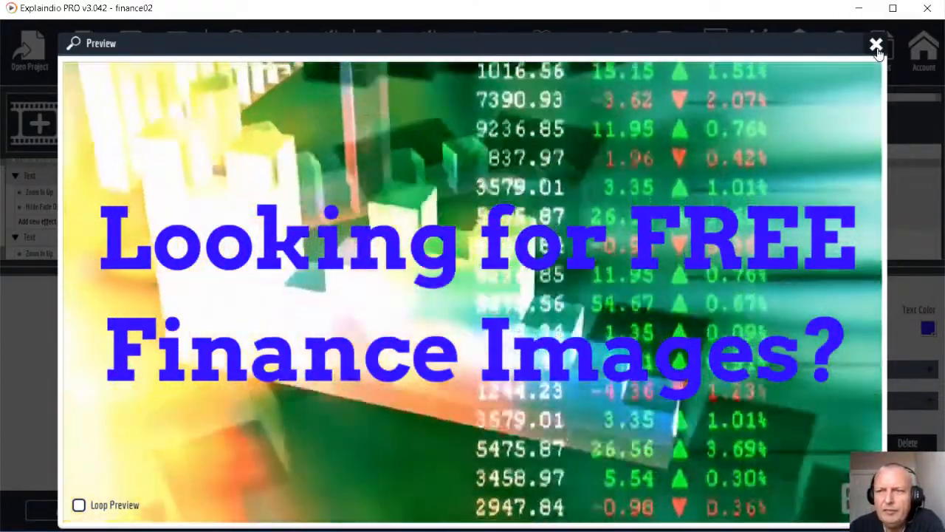
pyautogui.click(875, 45)
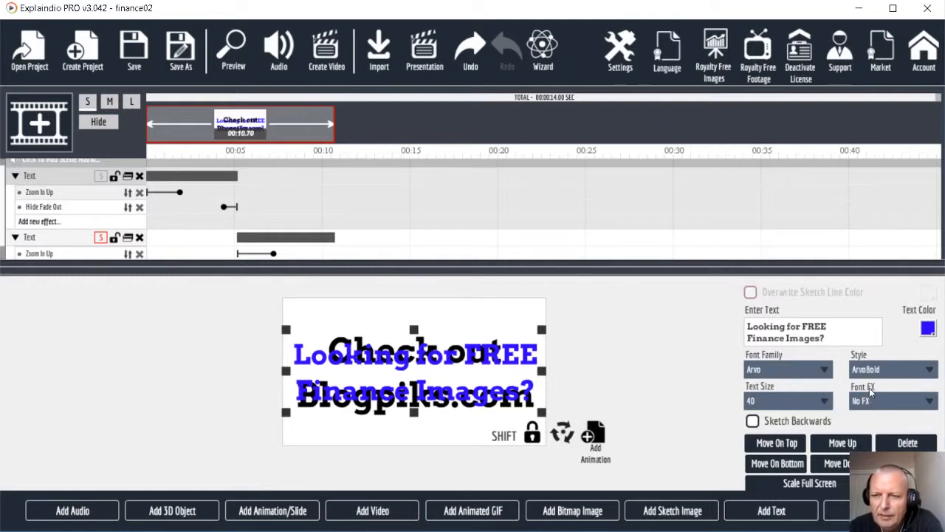
# Step: Apply the Black Clone Shift 1 Font FX shadow to the blue headline and preview it
pyautogui.click(900, 405)
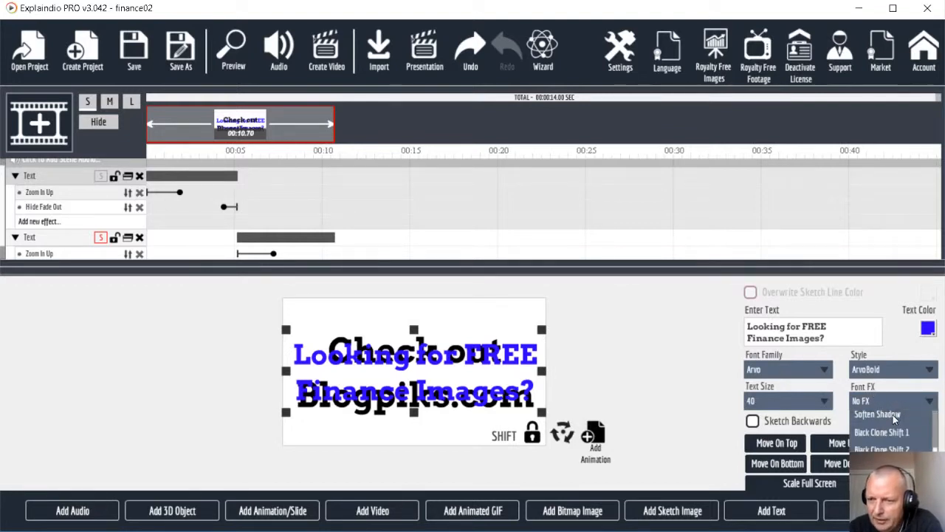
pyautogui.scroll(-1, 891, 444)
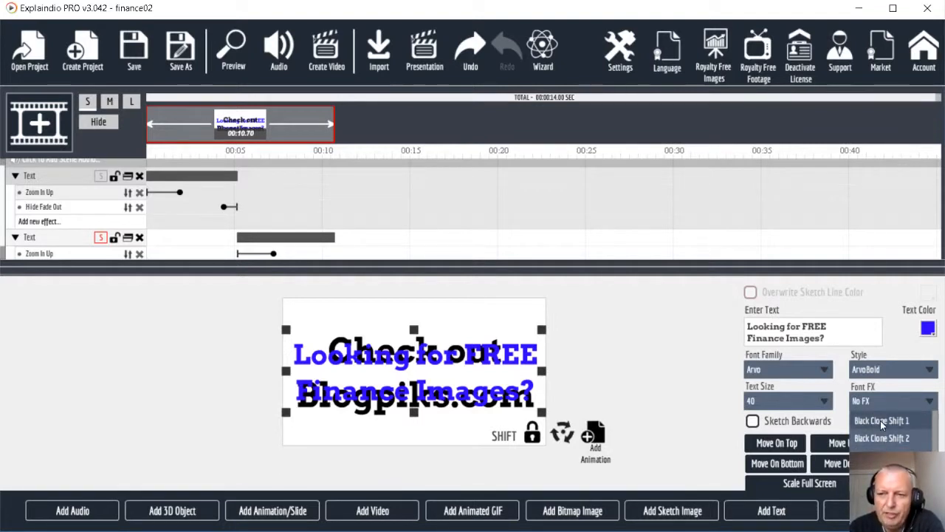
pyautogui.click(880, 423)
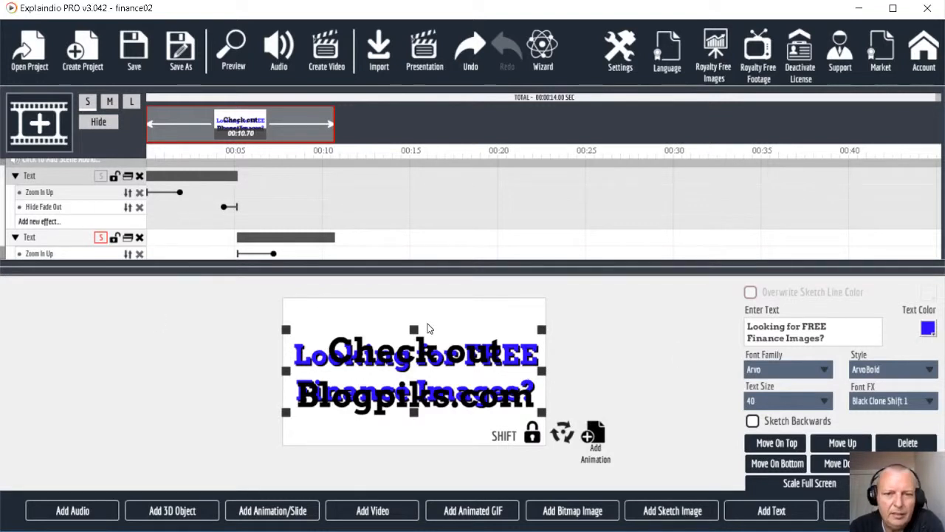
pyautogui.click(233, 50)
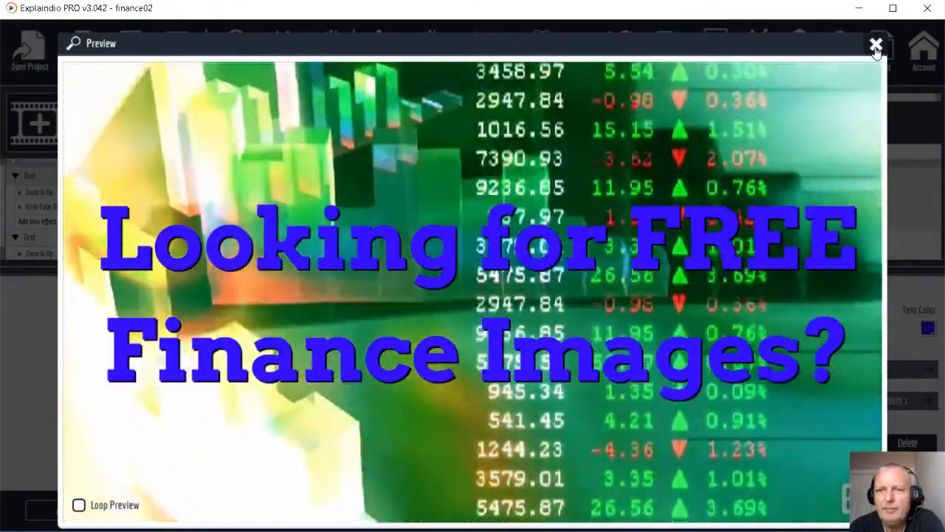
pyautogui.click(876, 44)
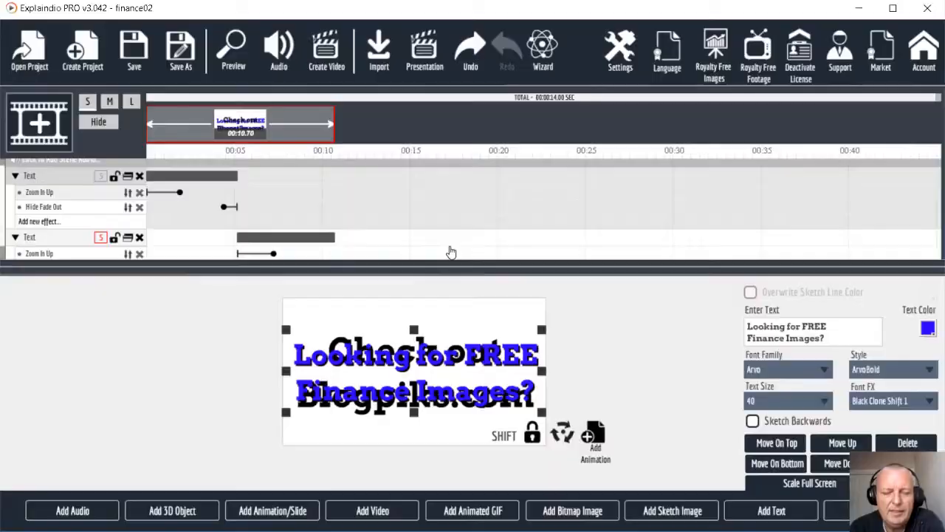
# Step: Look up the blue colour value used on the Looking for FREE headline
pyautogui.click(51, 238)
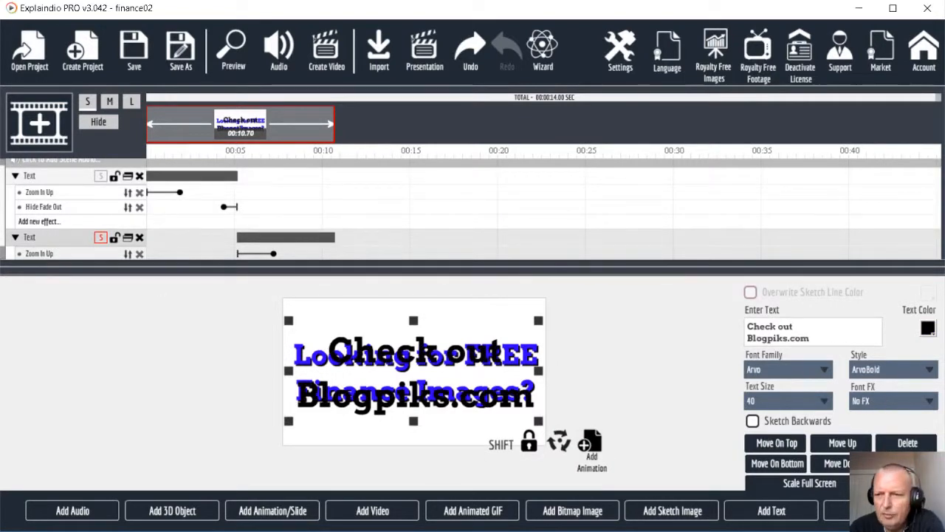
pyautogui.click(928, 330)
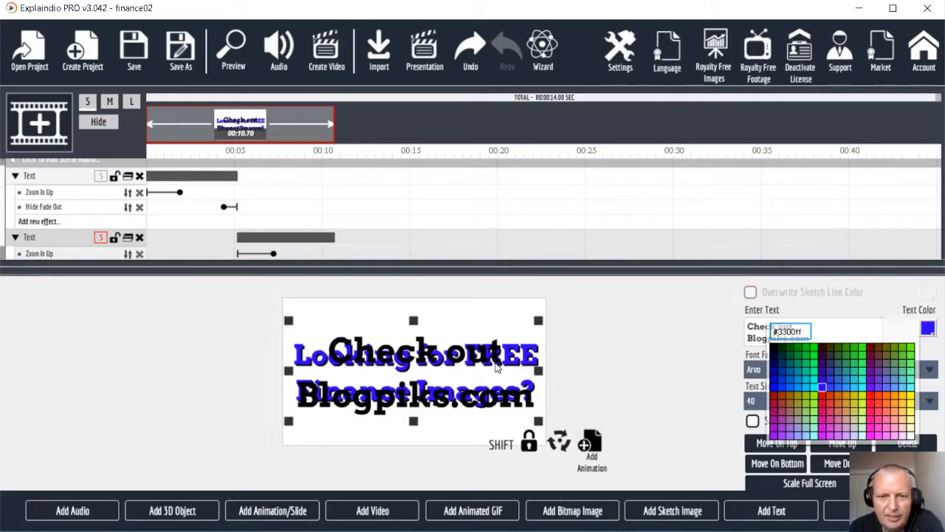
pyautogui.click(53, 179)
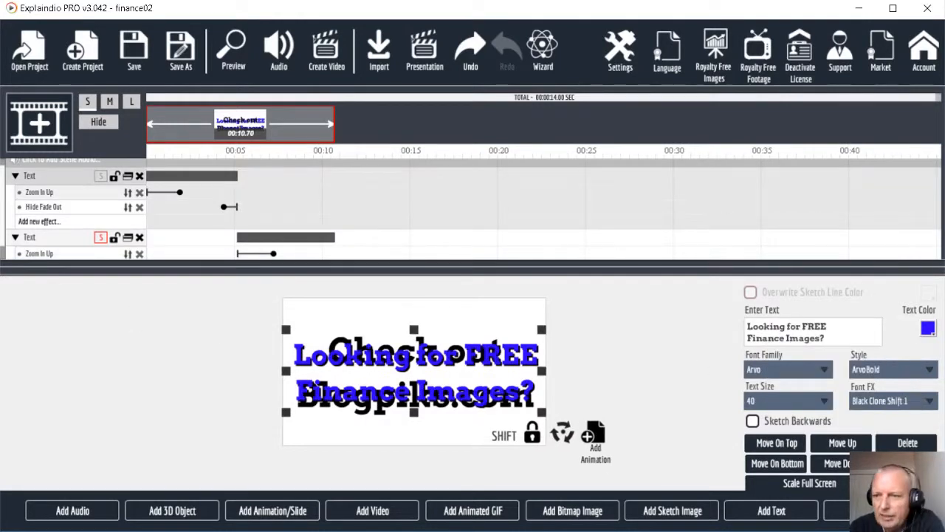
pyautogui.click(927, 329)
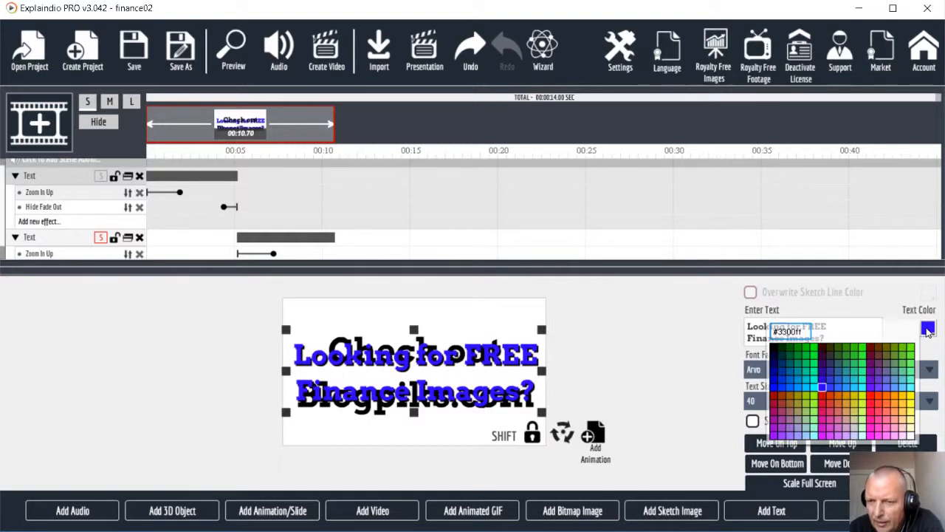
pyautogui.click(823, 390)
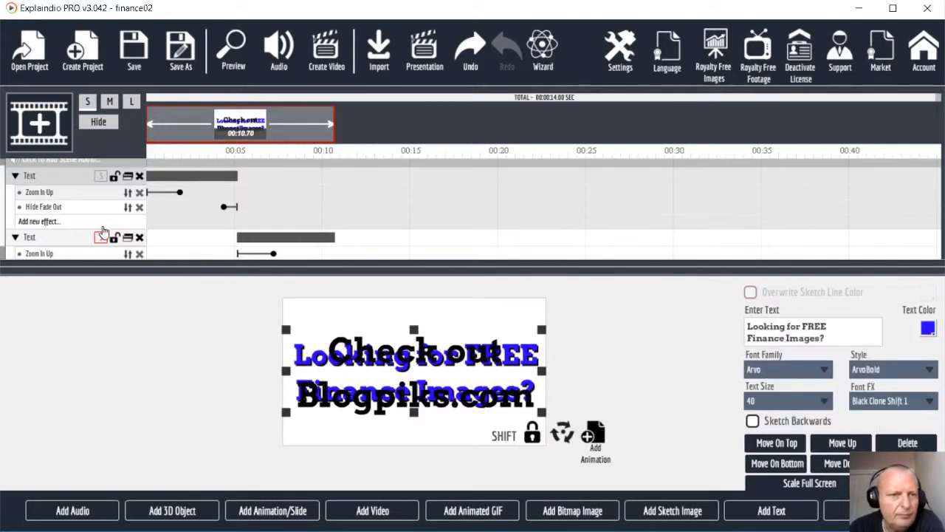
# Step: Set the Check out Blogpiks.com text colour to blue #3300ff
pyautogui.click(58, 237)
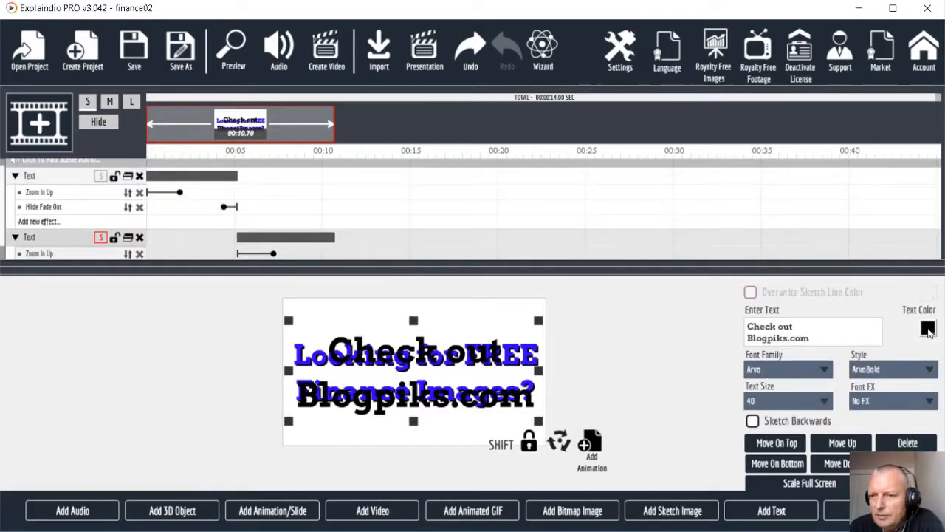
pyautogui.click(928, 329)
pyautogui.click(823, 390)
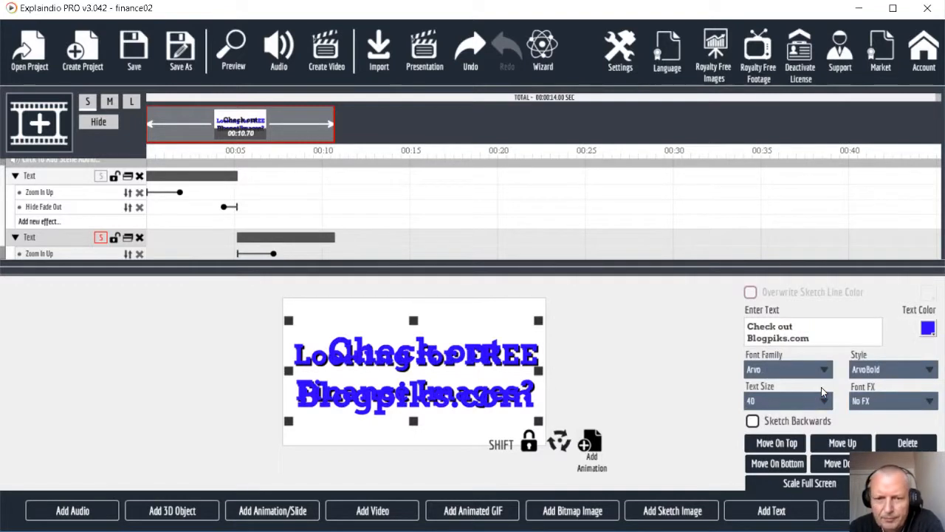
# Step: Give the Blogpiks text the Black Clone Shift 2 shadow and start a scene preview
pyautogui.click(901, 399)
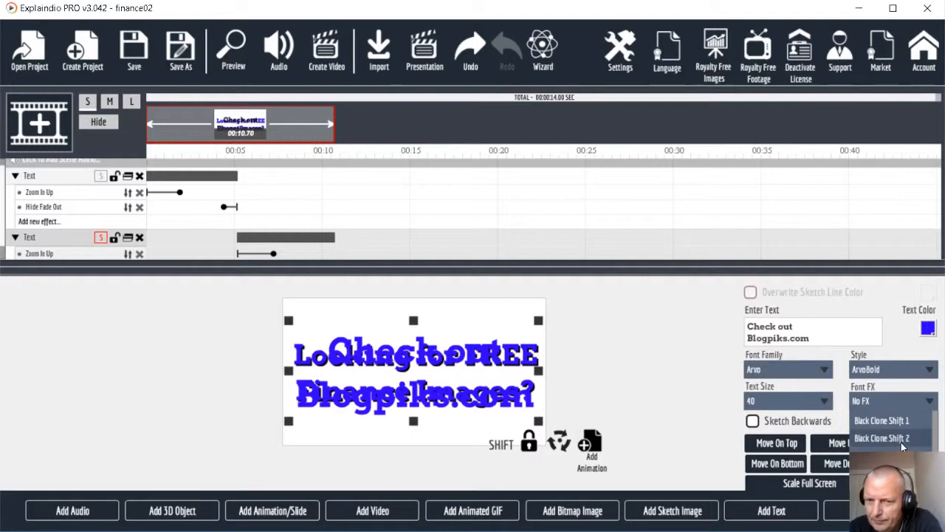
pyautogui.click(901, 441)
pyautogui.click(912, 408)
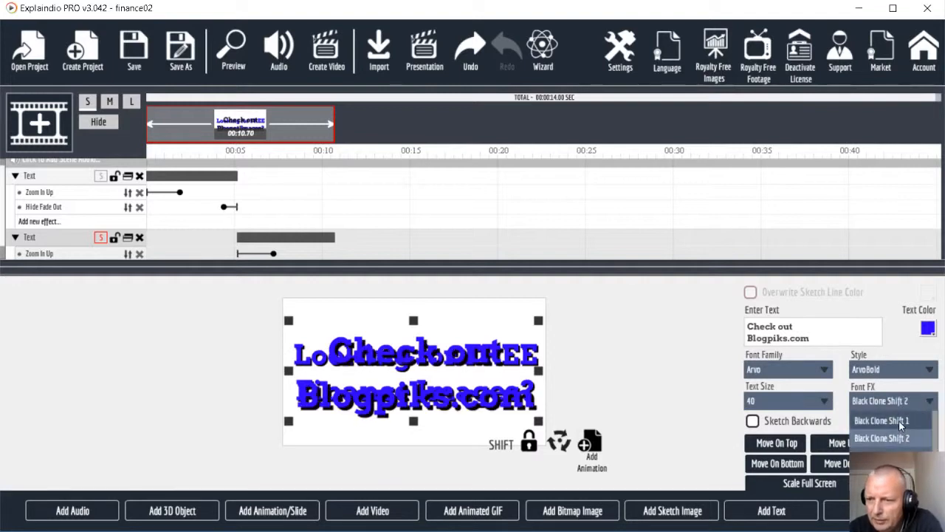
pyautogui.click(896, 420)
pyautogui.click(903, 401)
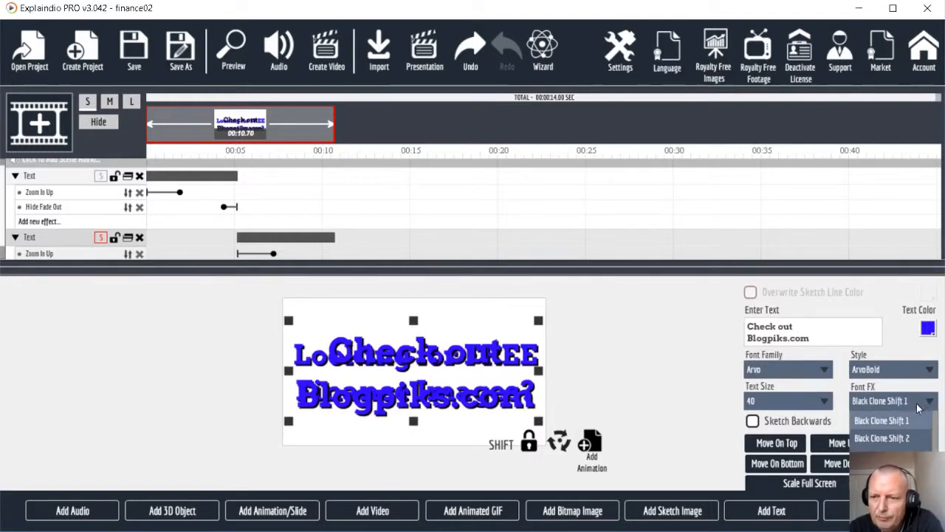
pyautogui.click(900, 441)
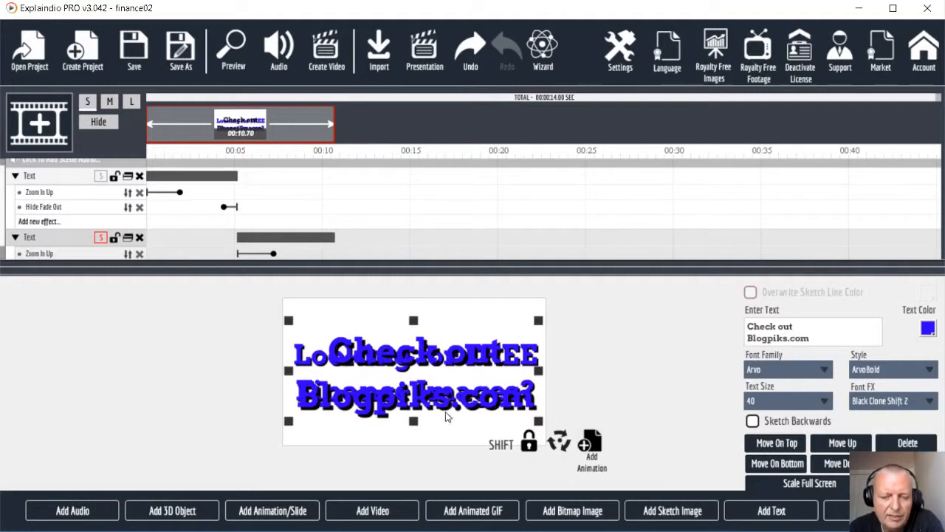
pyautogui.click(235, 59)
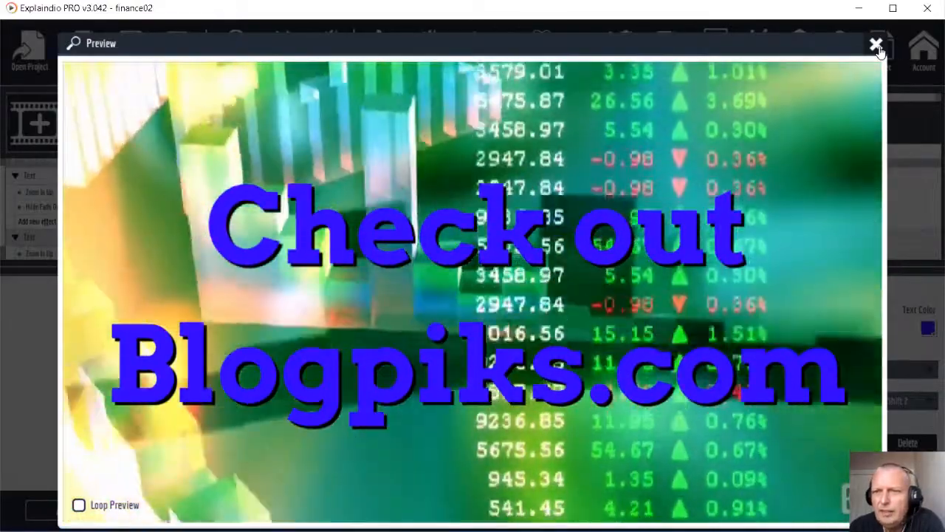
# Step: Close the preview after the blue, shadowed Check out Blogpiks.com text plays
pyautogui.click(876, 45)
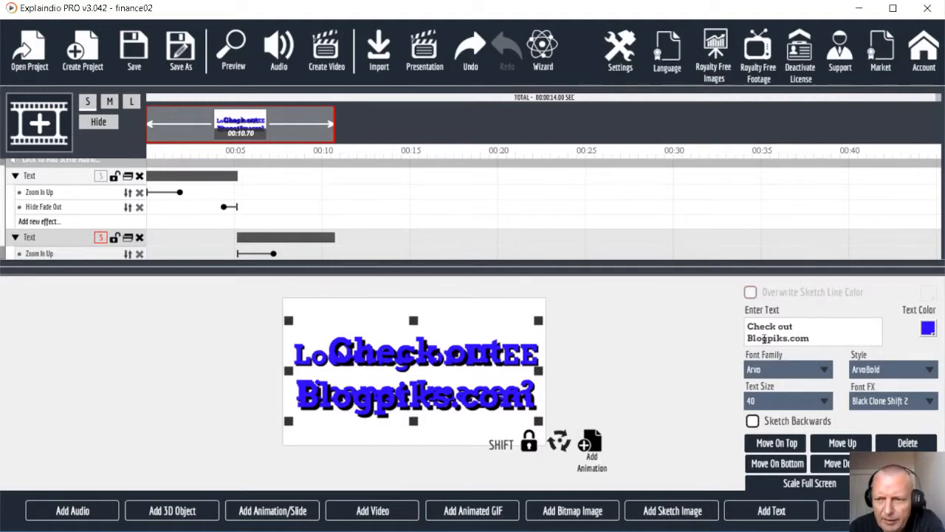
# Step: Give the Looking for FREE headline the Black Clone Shift 2 shadow, then bring up Audio settings
pyautogui.click(57, 177)
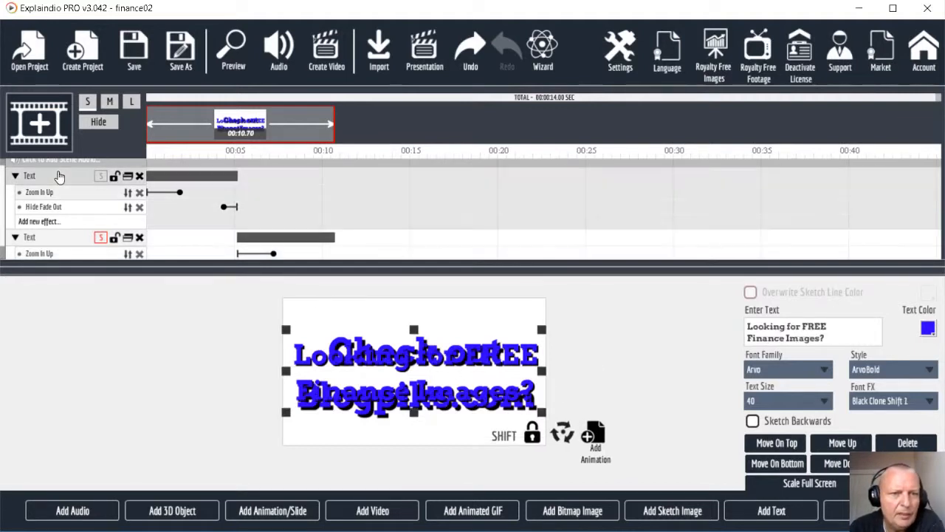
pyautogui.click(890, 403)
pyautogui.click(892, 437)
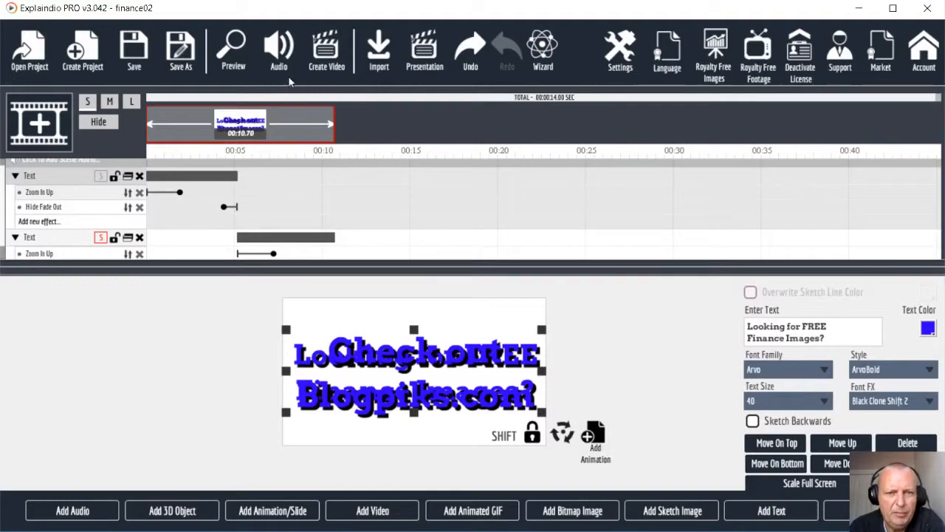
pyautogui.click(281, 48)
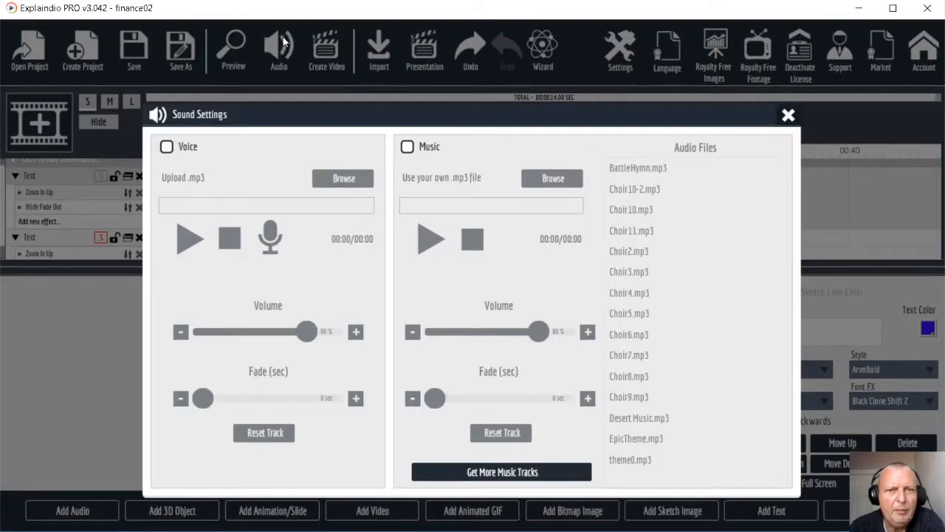
# Step: Tick Music to enable background music, then close Sound Settings
pyautogui.click(419, 149)
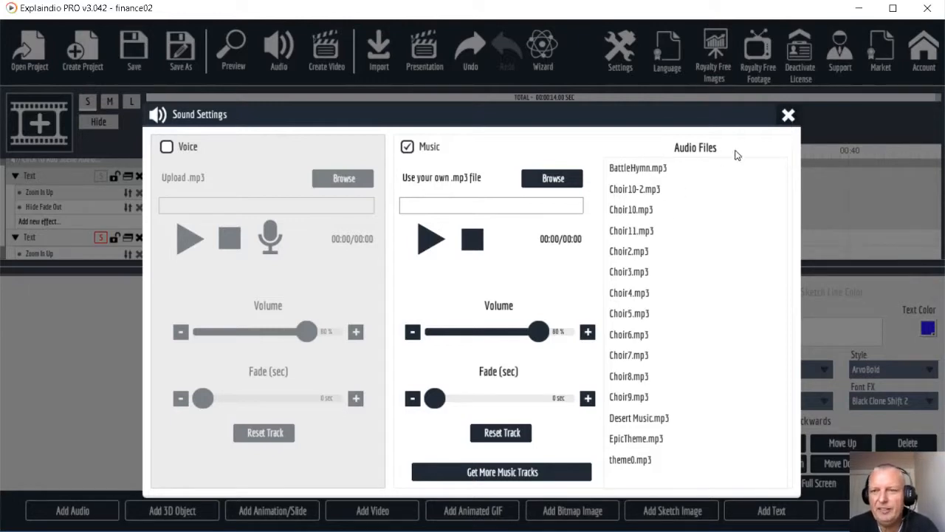
pyautogui.click(788, 116)
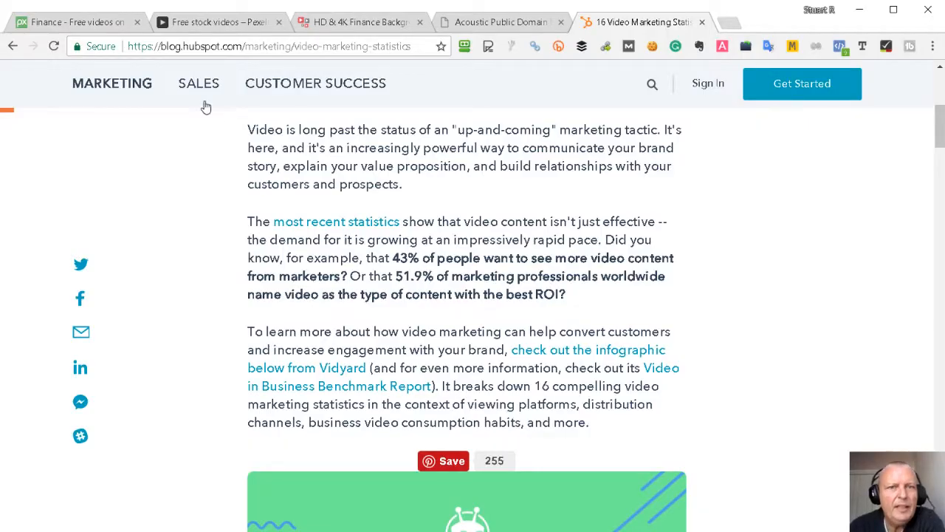
# Step: Browse FreePD's Acoustic track list, then minimise Chrome to return to Explaindio
pyautogui.click(475, 25)
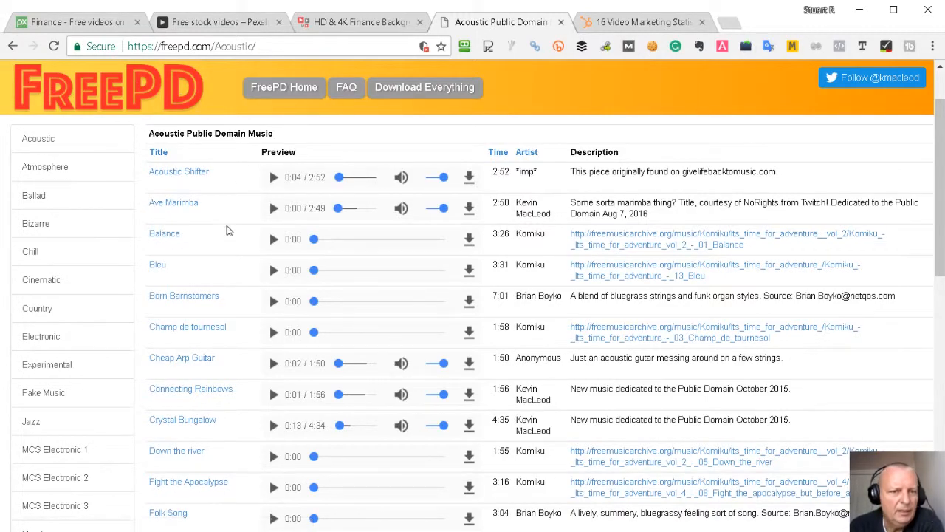
pyautogui.scroll(-1, 226, 244)
pyautogui.scroll(-4, 310, 303)
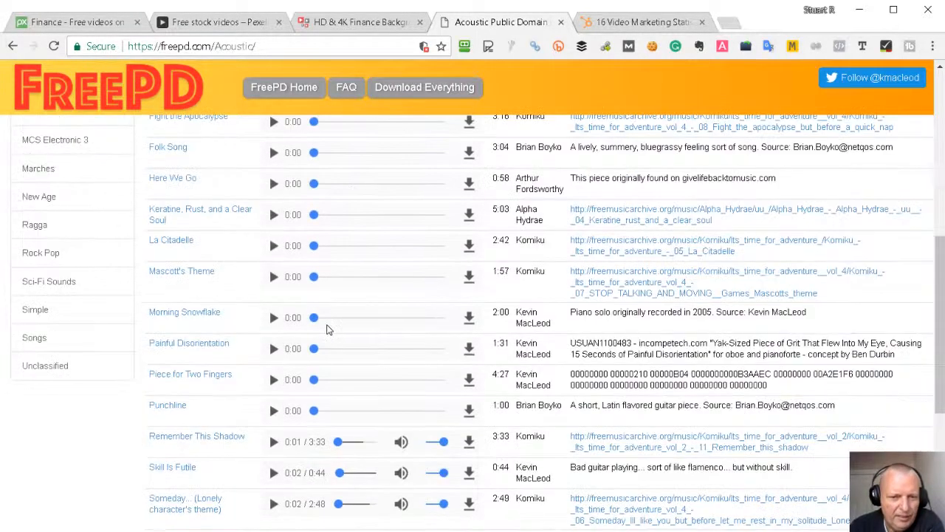
pyautogui.scroll(5, 81, 196)
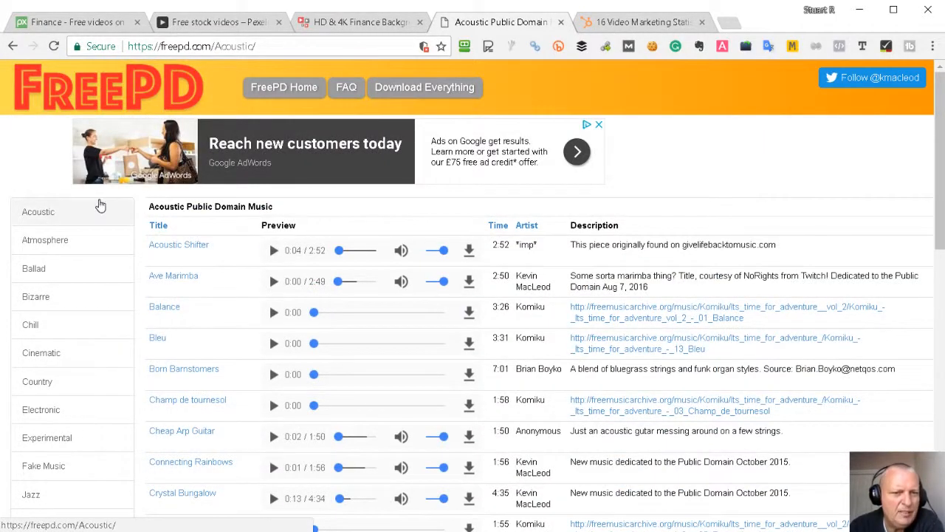
pyautogui.scroll(-2, 281, 336)
pyautogui.scroll(-3, 293, 338)
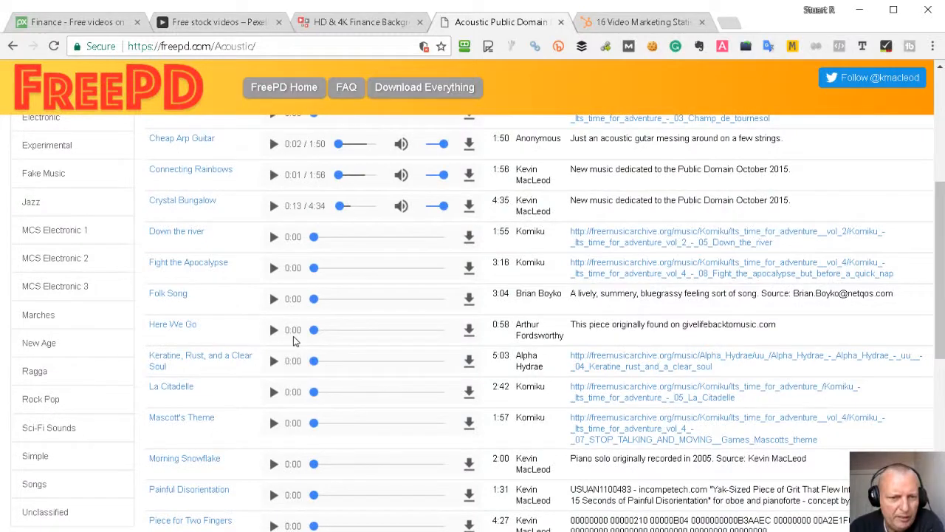
pyautogui.scroll(-2, 354, 327)
pyautogui.scroll(-1, 397, 316)
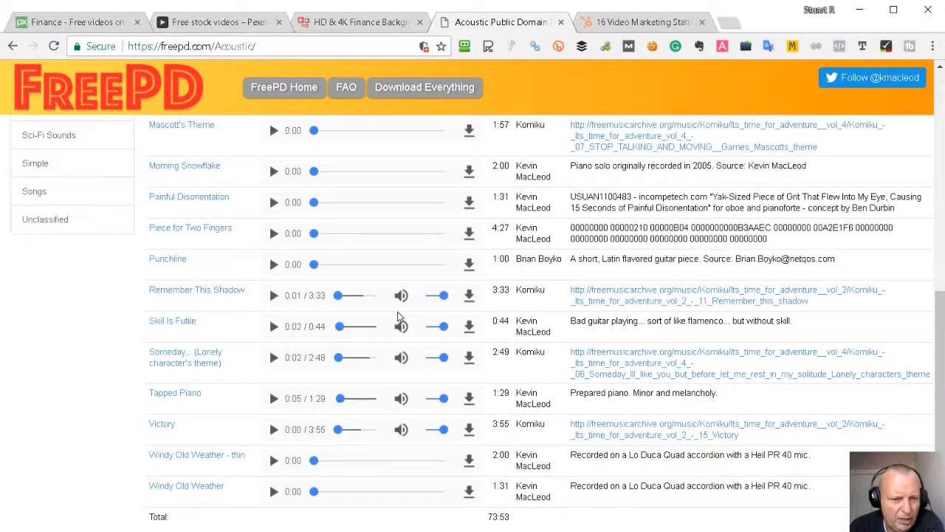
pyautogui.scroll(2, 392, 314)
pyautogui.scroll(3, 215, 270)
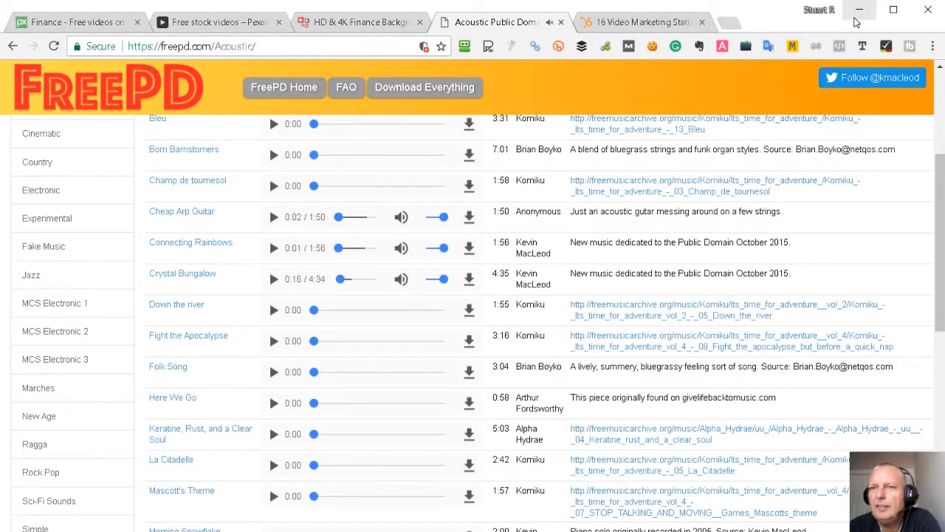
pyautogui.click(855, 17)
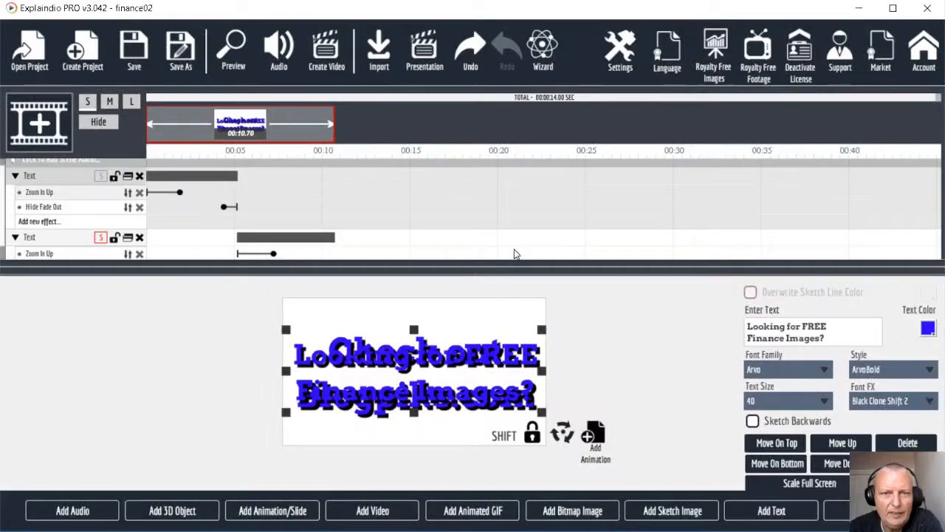
# Step: Load Crystal Bungalow.mp3 from Downloads as the scene music and preview the scene
pyautogui.click(281, 45)
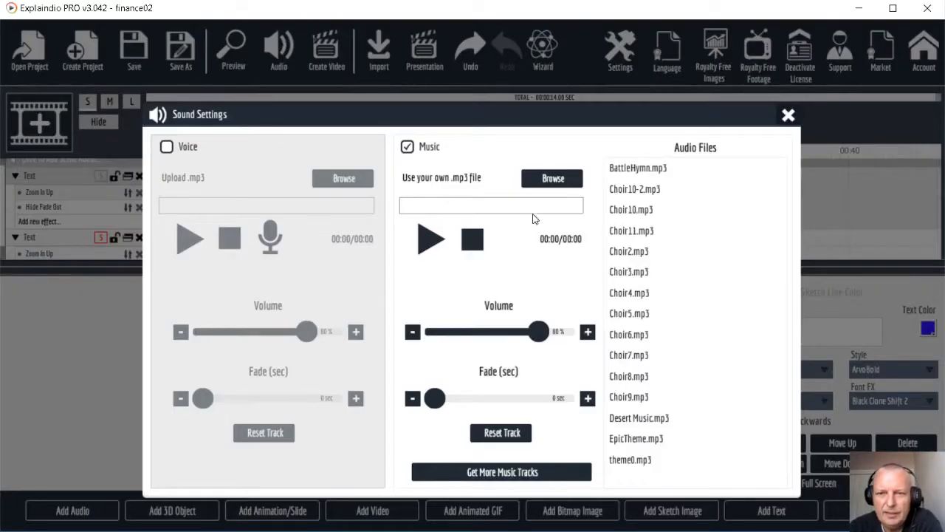
pyautogui.click(552, 179)
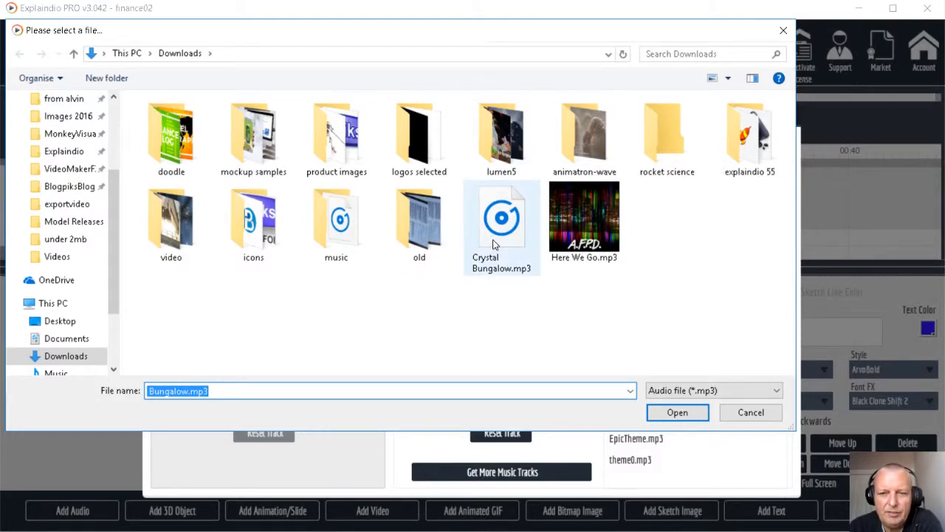
pyautogui.doubleClick(495, 243)
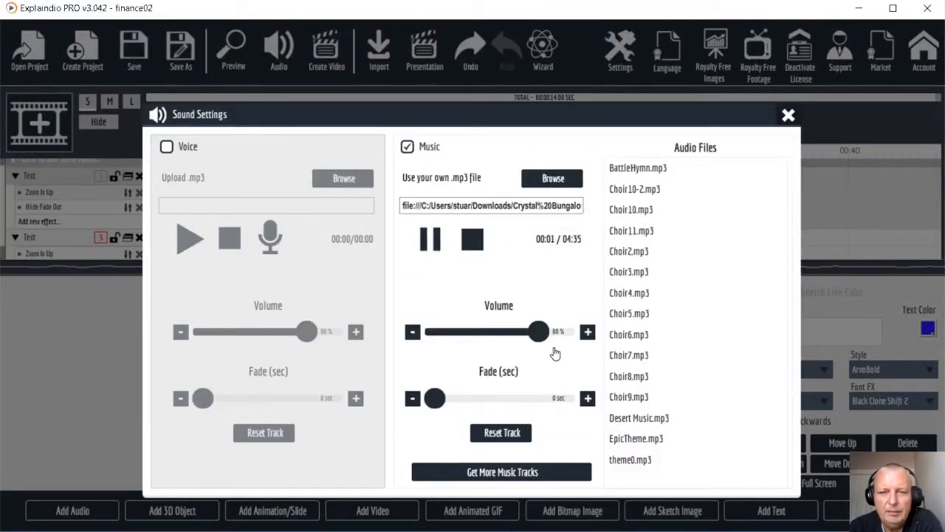
pyautogui.click(787, 115)
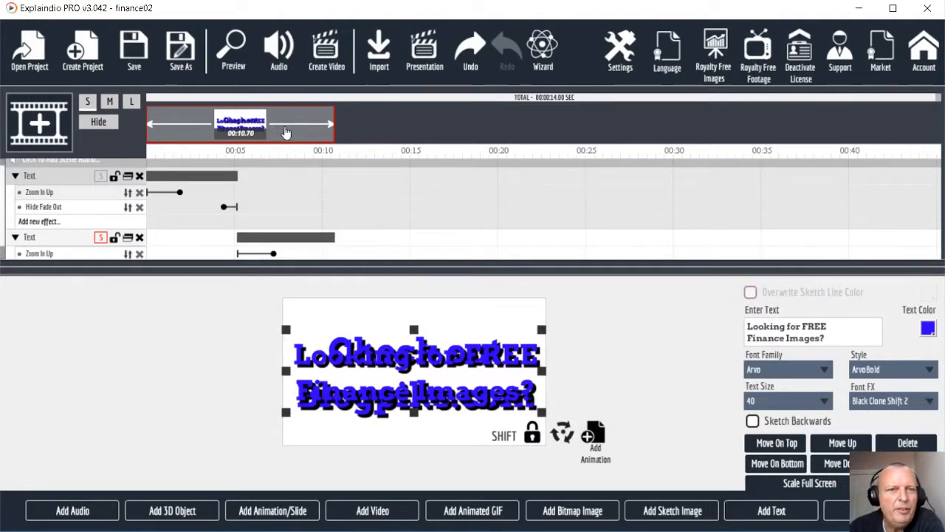
pyautogui.click(230, 50)
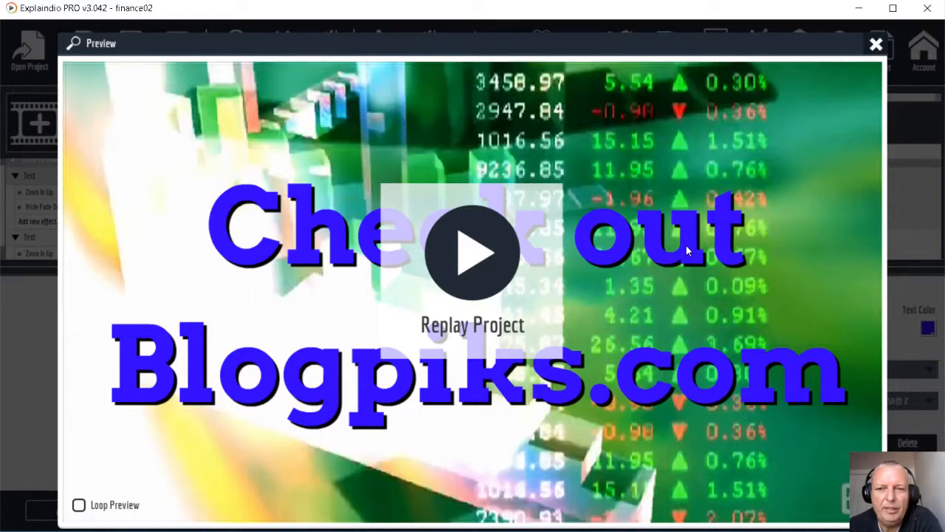
# Step: Close the preview after watching both blue shadowed texts over the stock-ticker video
pyautogui.click(875, 46)
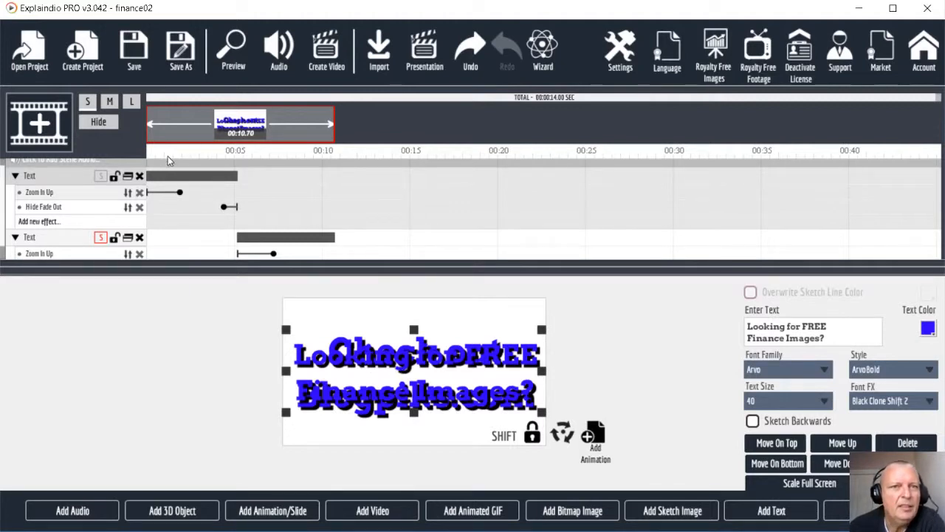
# Step: Export finance02.mp4 at 1280x720 HD, Perfect quality, into exportvideo and open that folder
pyautogui.click(327, 53)
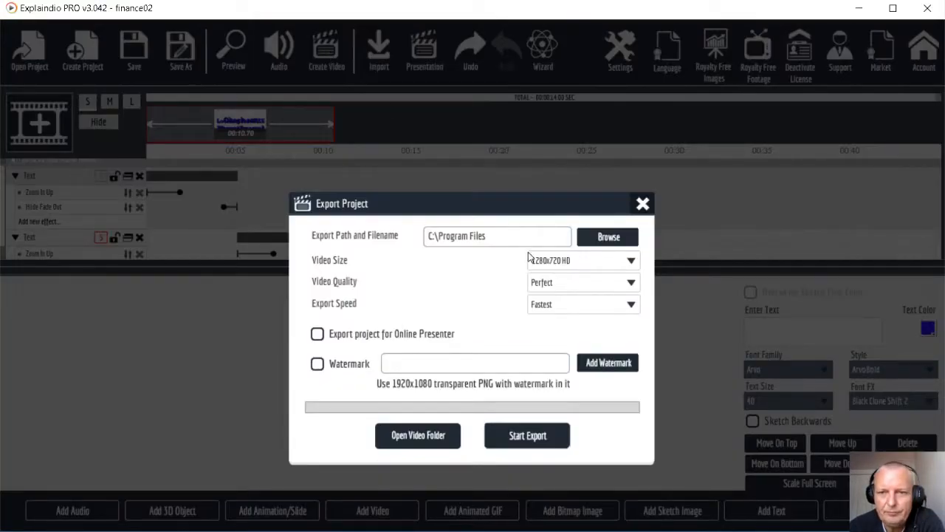
pyautogui.click(599, 242)
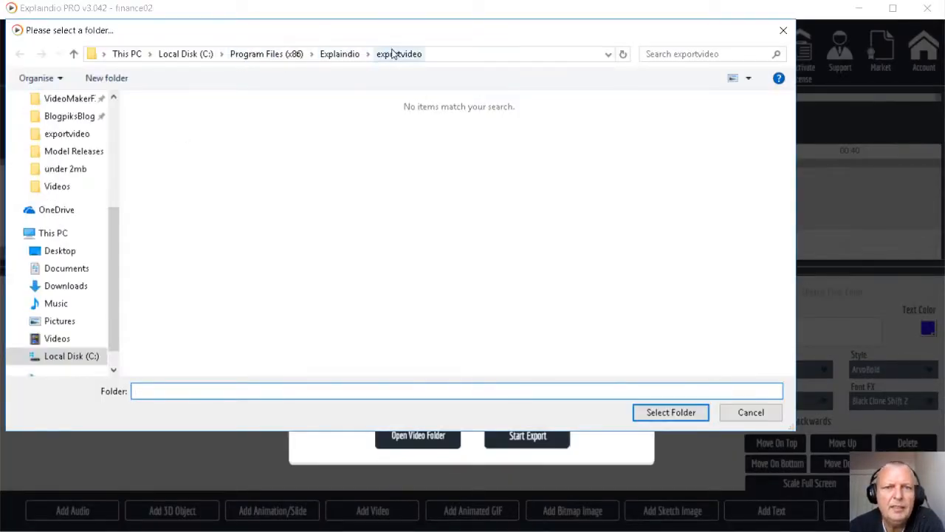
pyautogui.click(660, 414)
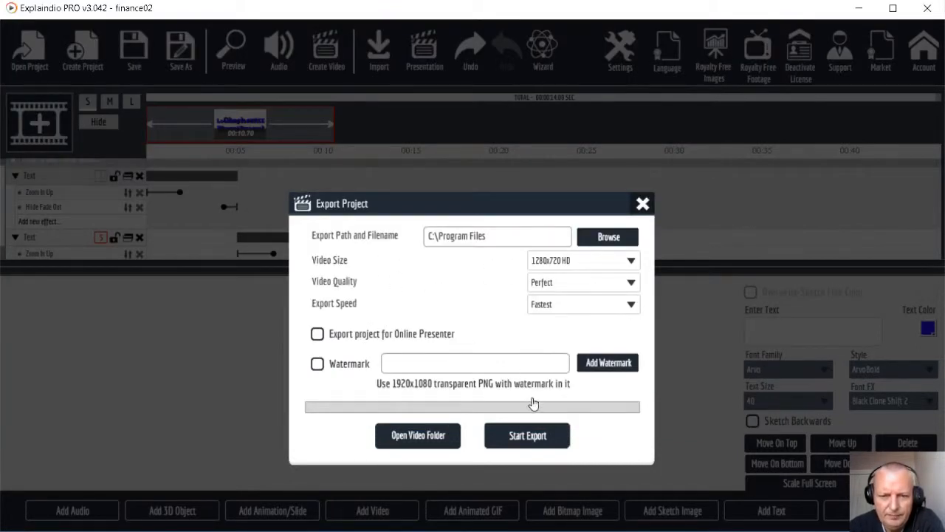
pyautogui.click(528, 436)
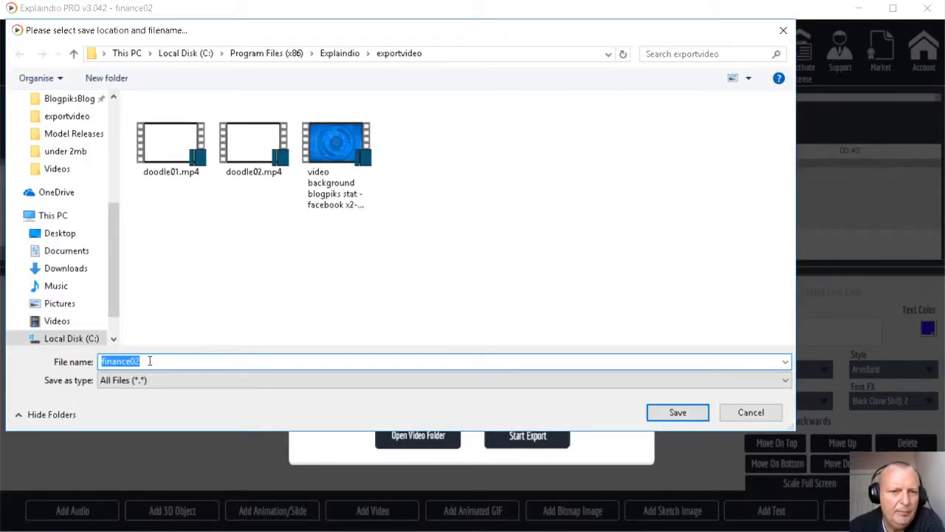
pyautogui.click(686, 417)
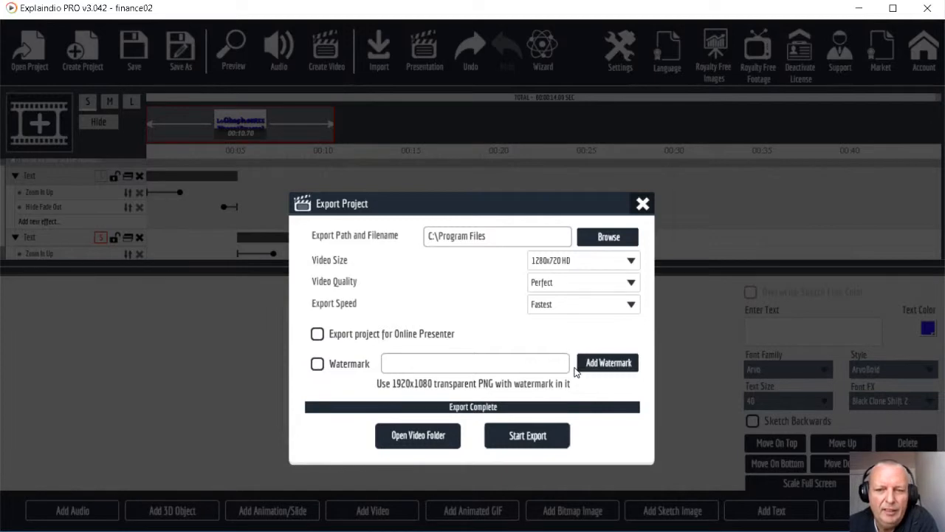
pyautogui.click(416, 437)
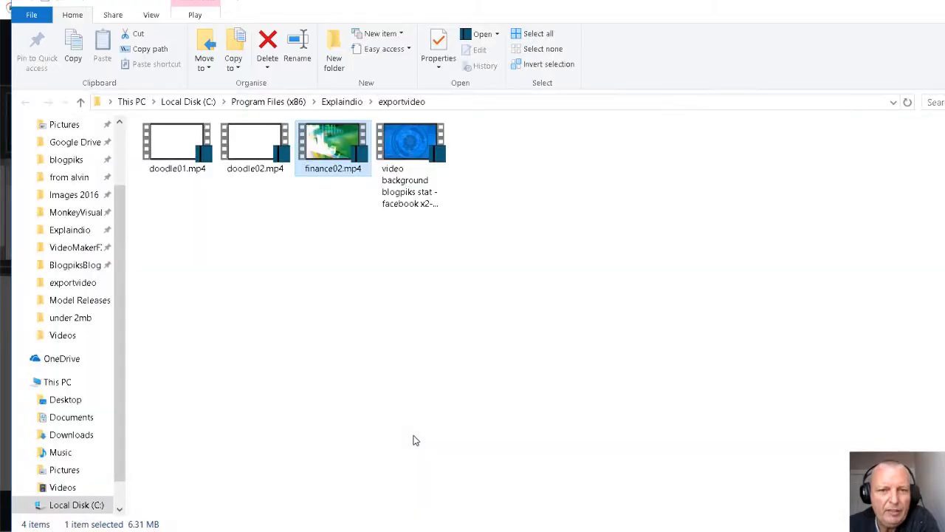
# Step: Watch finance02.mp4 in Windows Media Player, close it, and clear the file selection
pyautogui.rightClick(321, 152)
pyautogui.moveTo(443, 274)
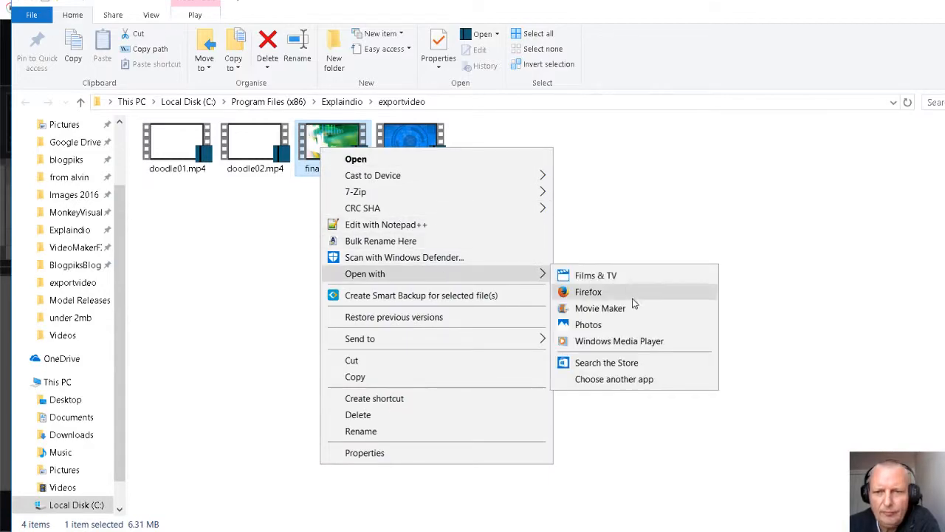
pyautogui.click(619, 341)
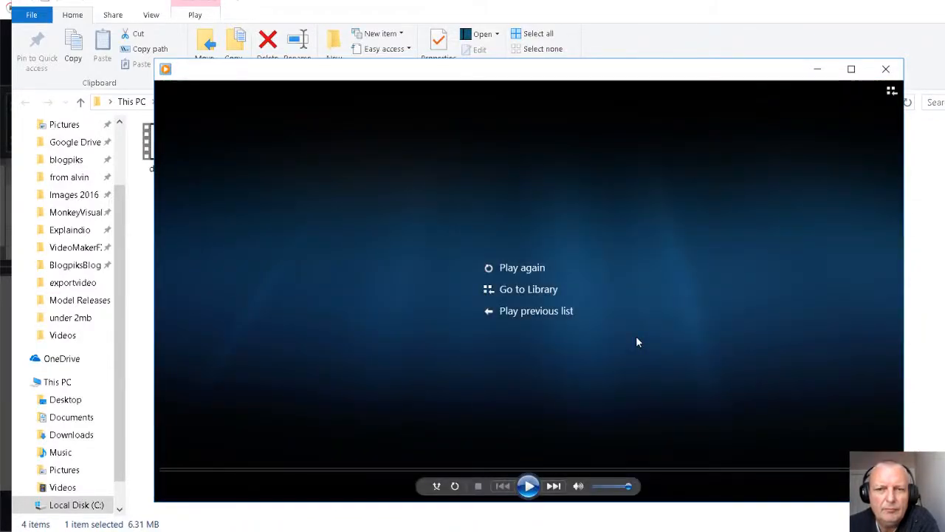
pyautogui.click(885, 68)
pyautogui.click(463, 260)
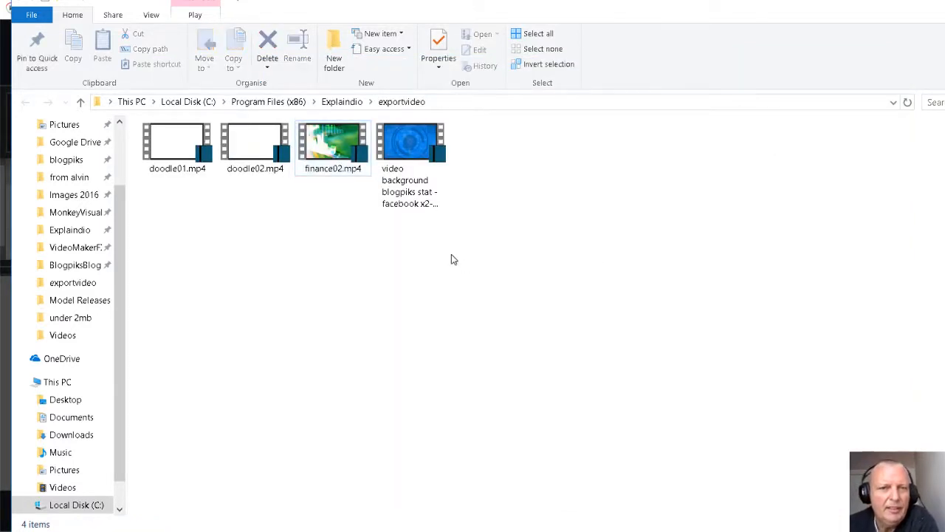